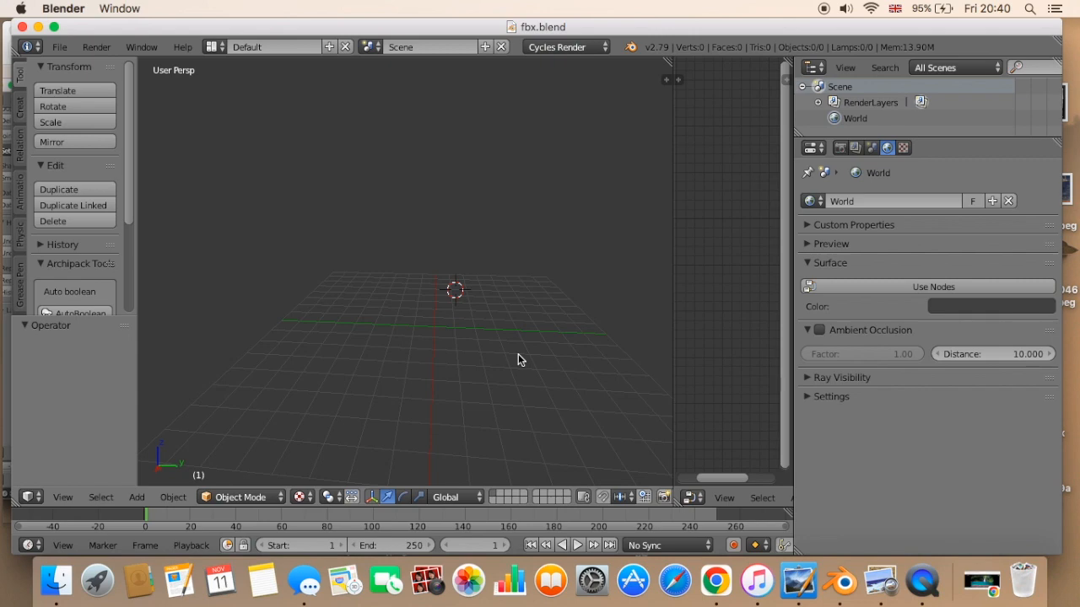
# Add a Landscape mesh to the empty scene.
pyautogui.hotkey('shift', 'a')
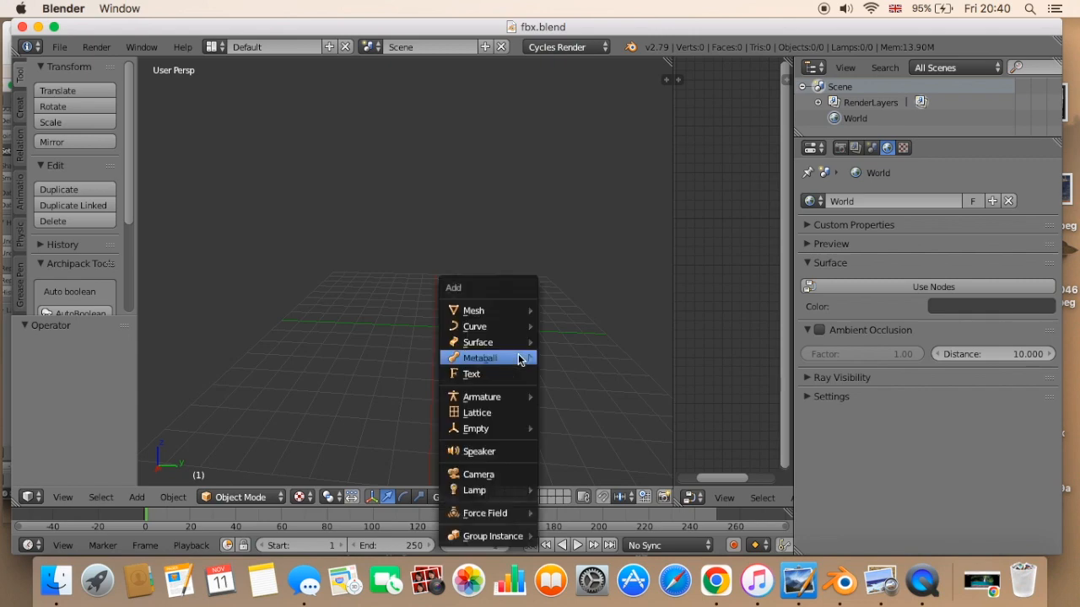
pyautogui.moveTo(475, 328)
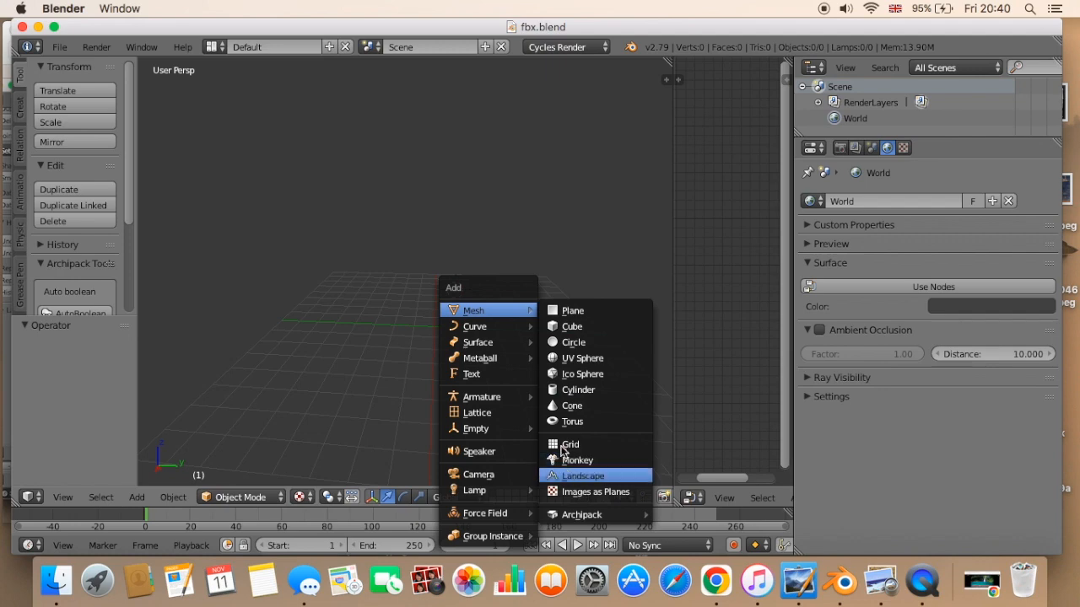
pyautogui.click(570, 478)
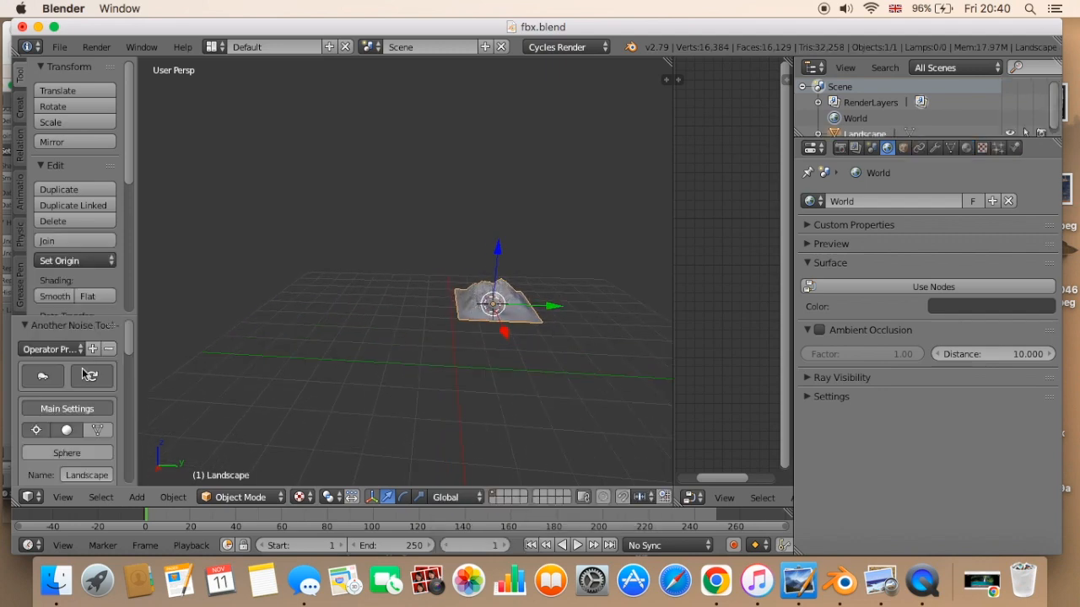
# Widen the tool shelf and review the landscape's mesh and noise settings, including the available noise types.
pyautogui.moveTo(135, 379); pyautogui.dragTo(227, 380)
pyautogui.scroll(-3, 193, 398)
pyautogui.scroll(-2, 194, 398)
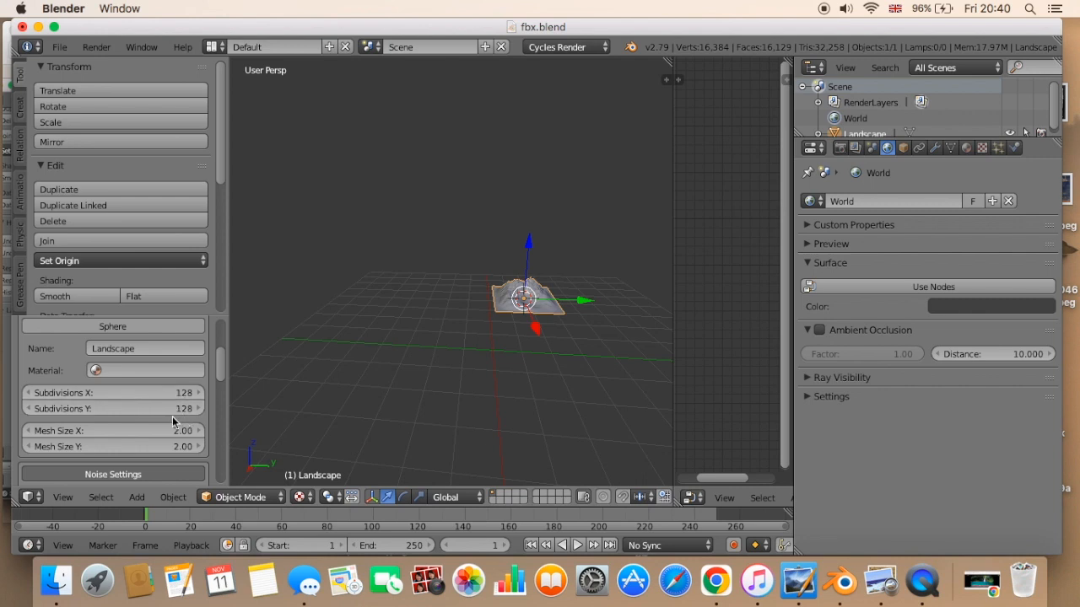
pyautogui.scroll(-4, 219, 371)
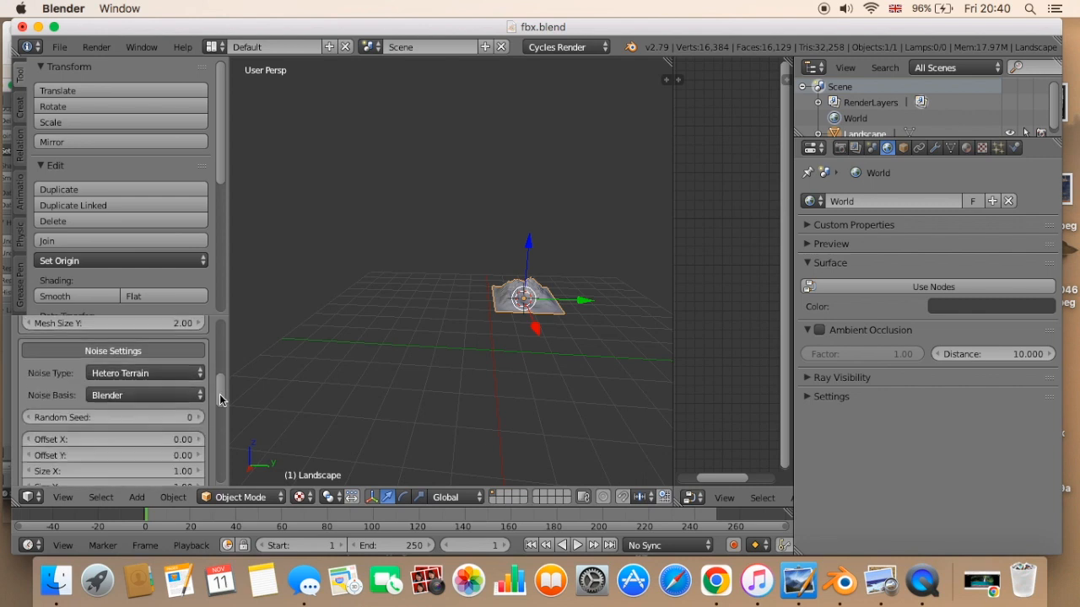
pyautogui.click(147, 352)
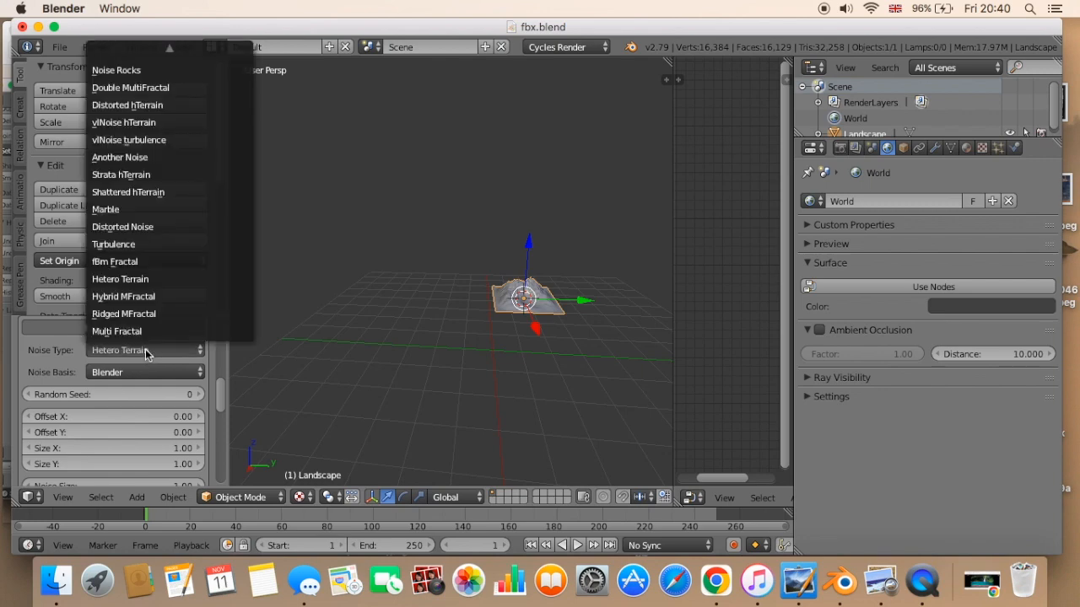
pyautogui.click(146, 351)
pyautogui.scroll(2, 525, 370)
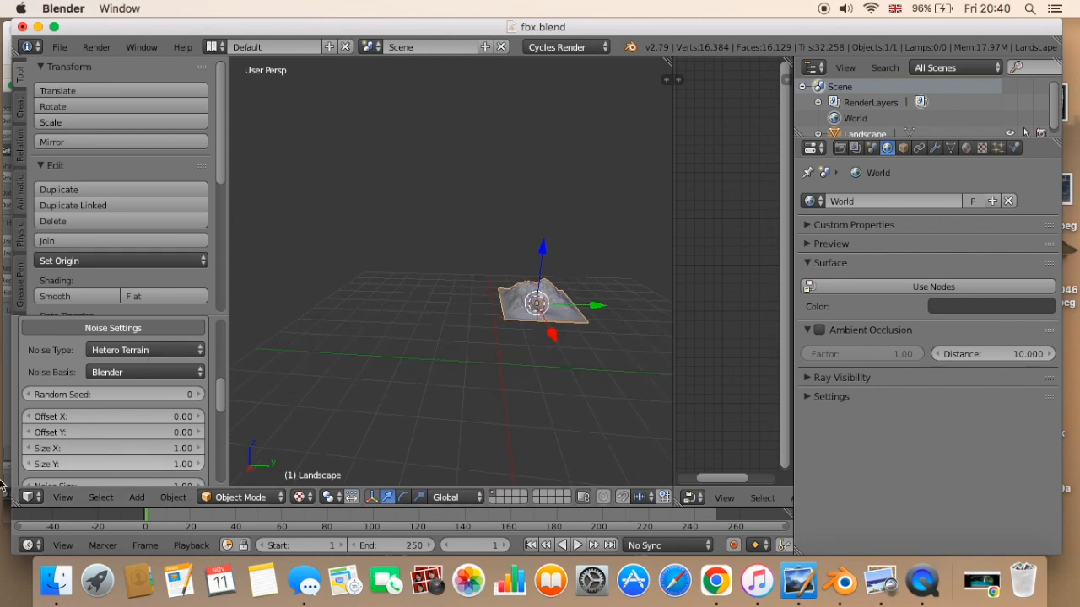
# Frame the viewport on the selected landscape to inspect its shape.
pyautogui.click(64, 498)
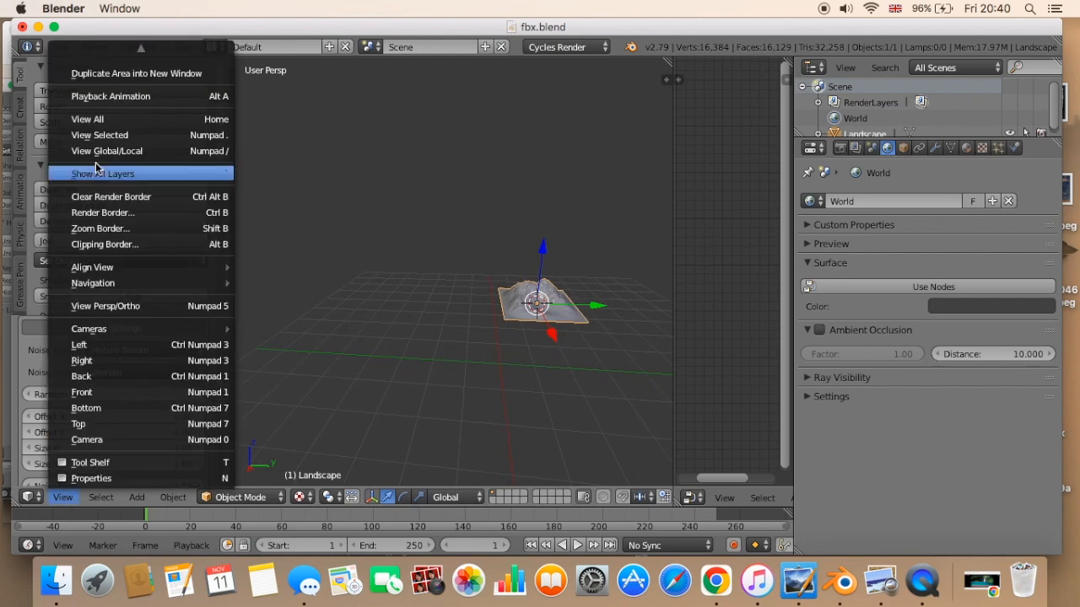
pyautogui.click(108, 139)
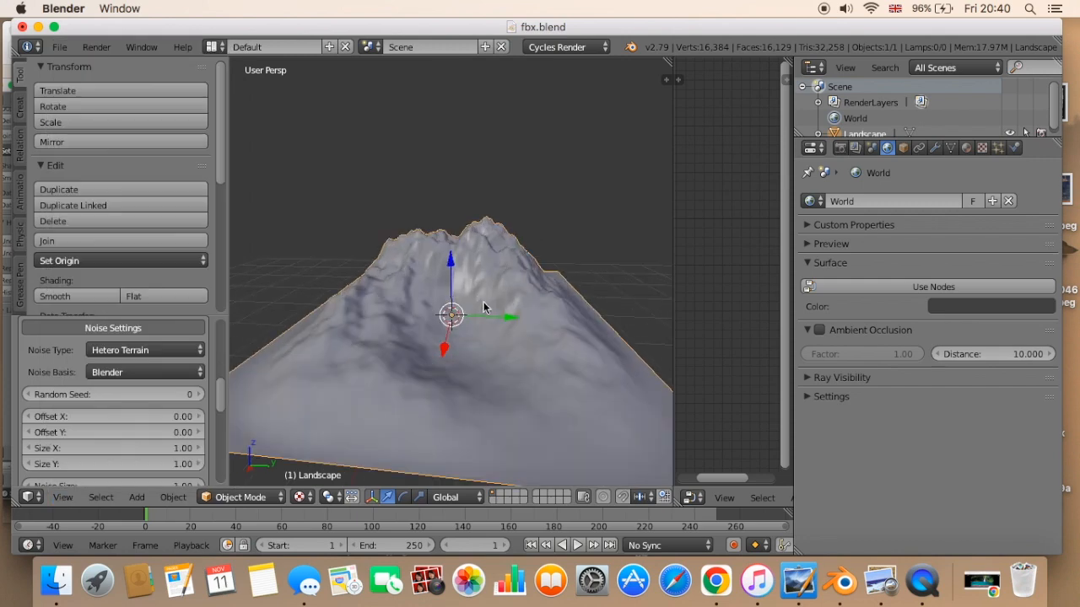
pyautogui.scroll(-2, 487, 306)
pyautogui.scroll(2, 486, 310)
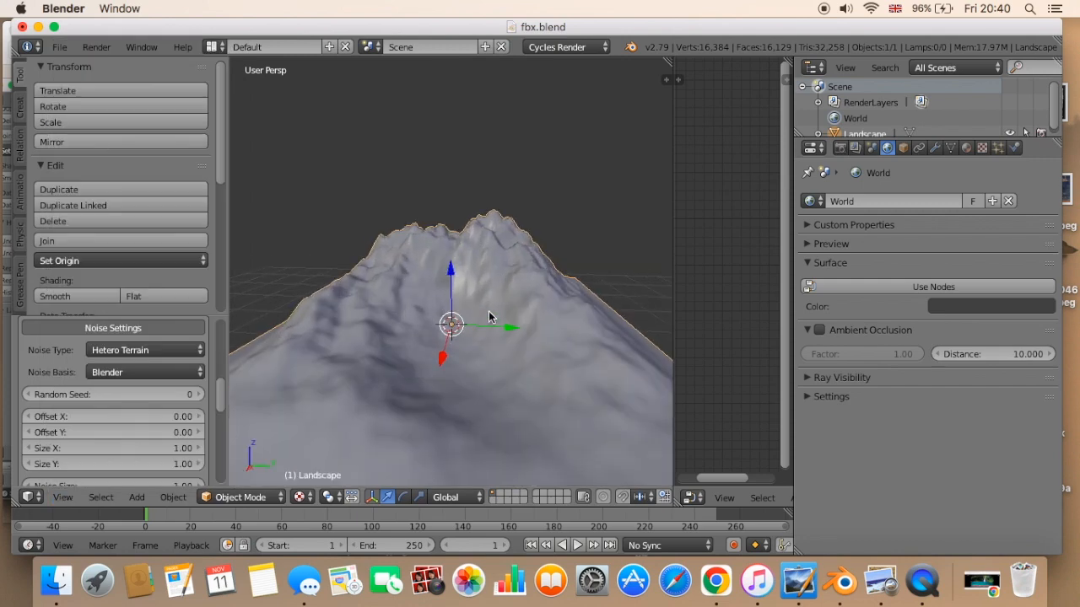
pyautogui.scroll(-5, 500, 308)
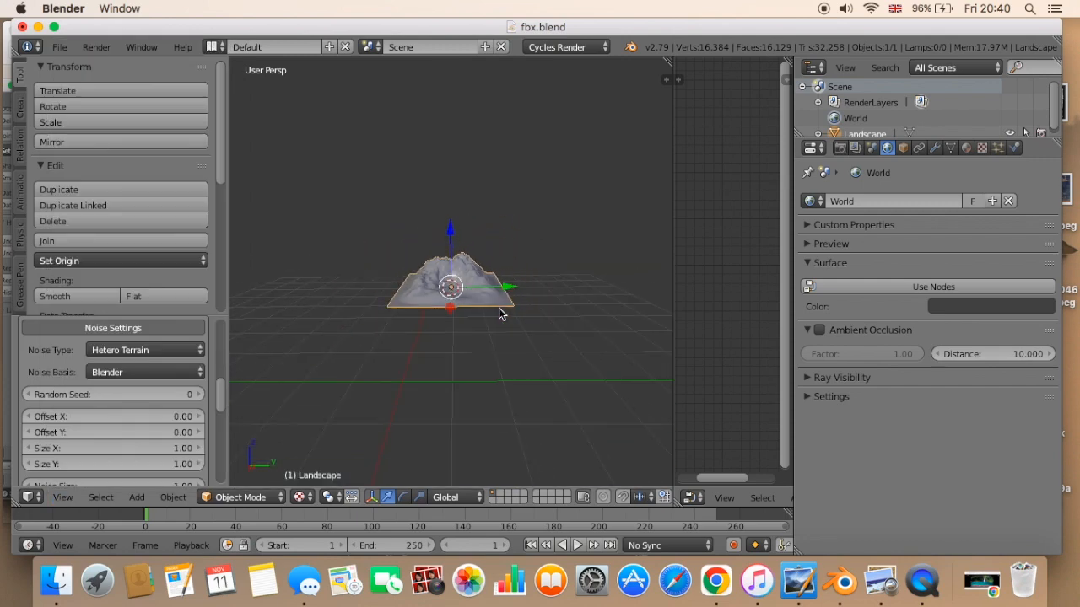
# Add a Point lamp at the landscape and change its lamp type to Sun.
pyautogui.hotkey('shift', 'a')
pyautogui.moveTo(472, 489)
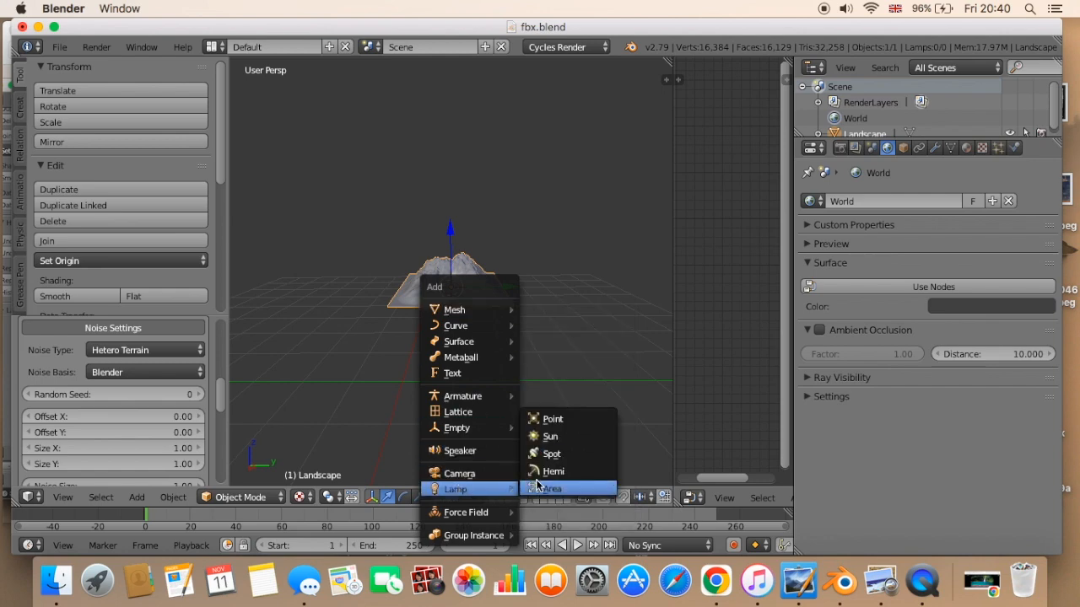
pyautogui.click(545, 419)
pyautogui.scroll(-4, 591, 268)
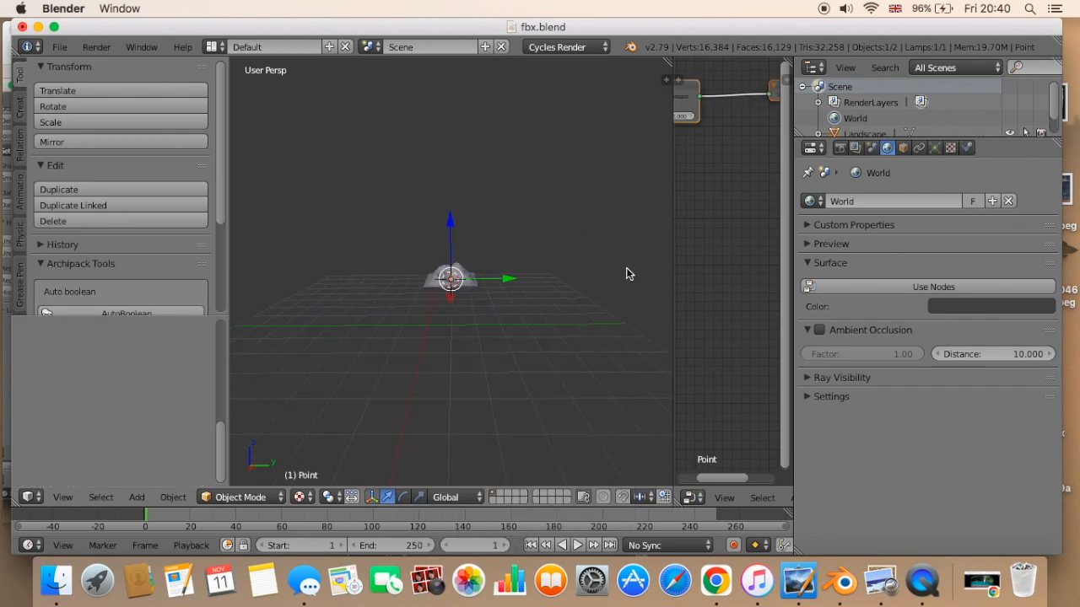
pyautogui.scroll(3, 625, 284)
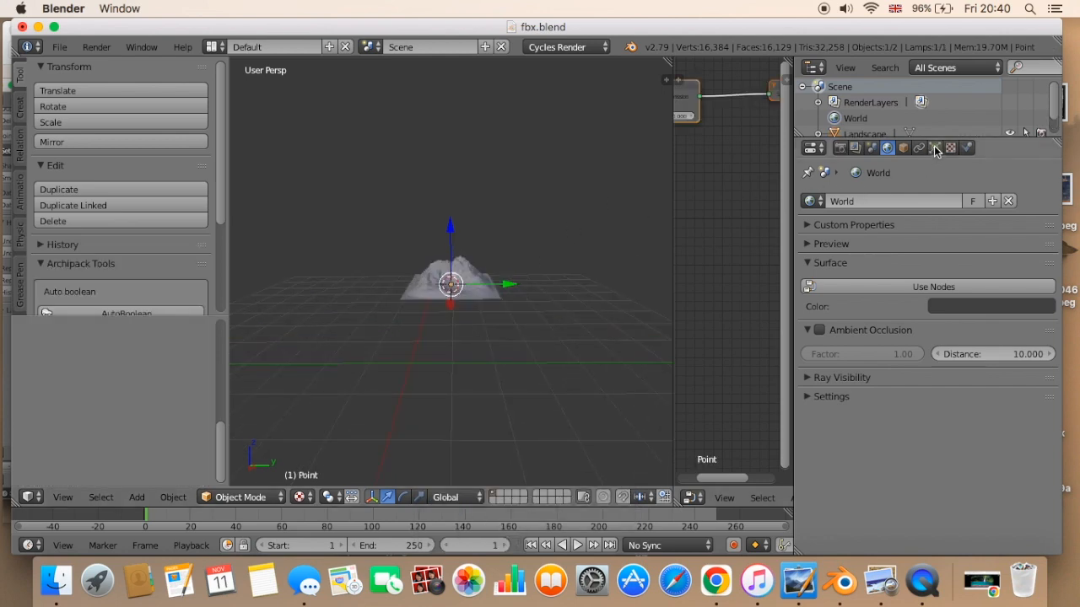
pyautogui.click(934, 148)
pyautogui.click(875, 287)
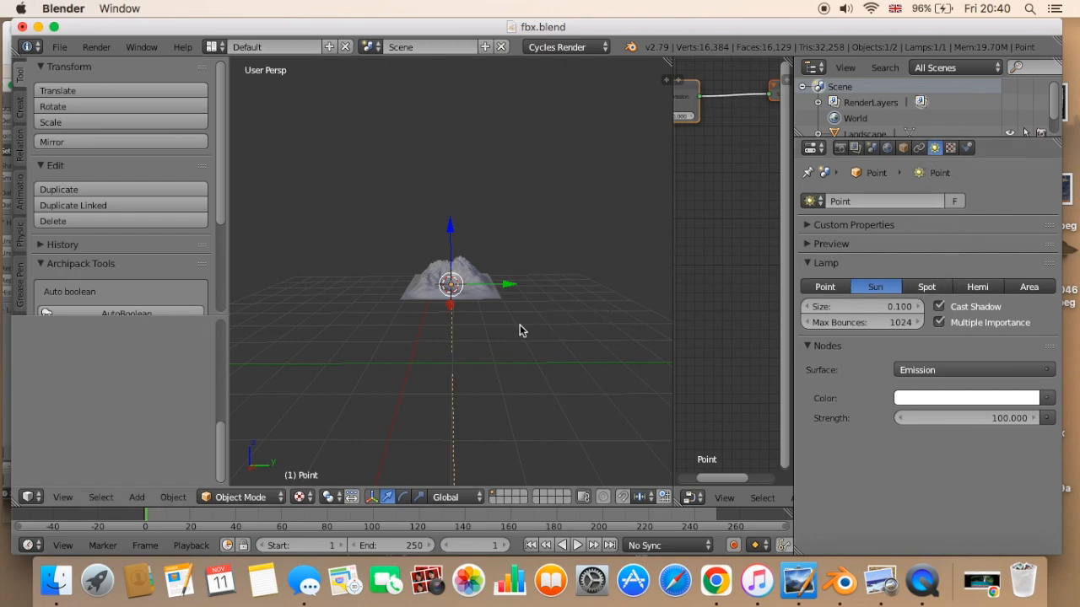
# Move the sun lamp above and to the side of the landscape and rotate it about the X axis to aim at the mountain.
pyautogui.moveTo(450, 227); pyautogui.dragTo(463, 144)
pyautogui.moveTo(503, 200); pyautogui.dragTo(645, 228)
pyautogui.moveTo(625, 254); pyautogui.dragTo(567, 266, button='middle')
pyautogui.press('r')
pyautogui.press('x')
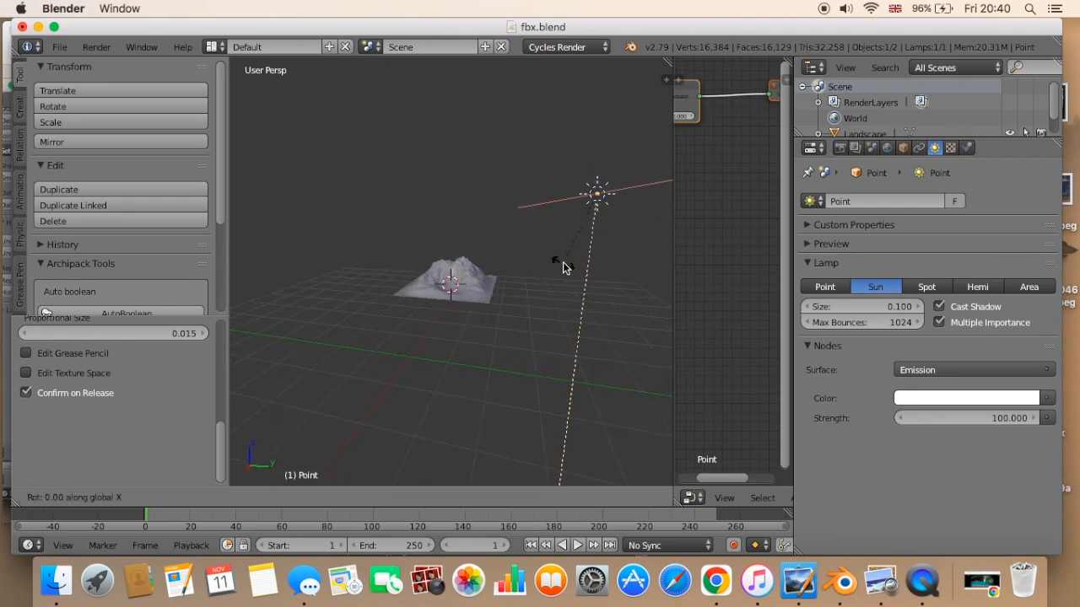
pyautogui.click(476, 211)
# Preview the lit landscape up close with Rendered viewport shading.
pyautogui.scroll(8, 492, 320)
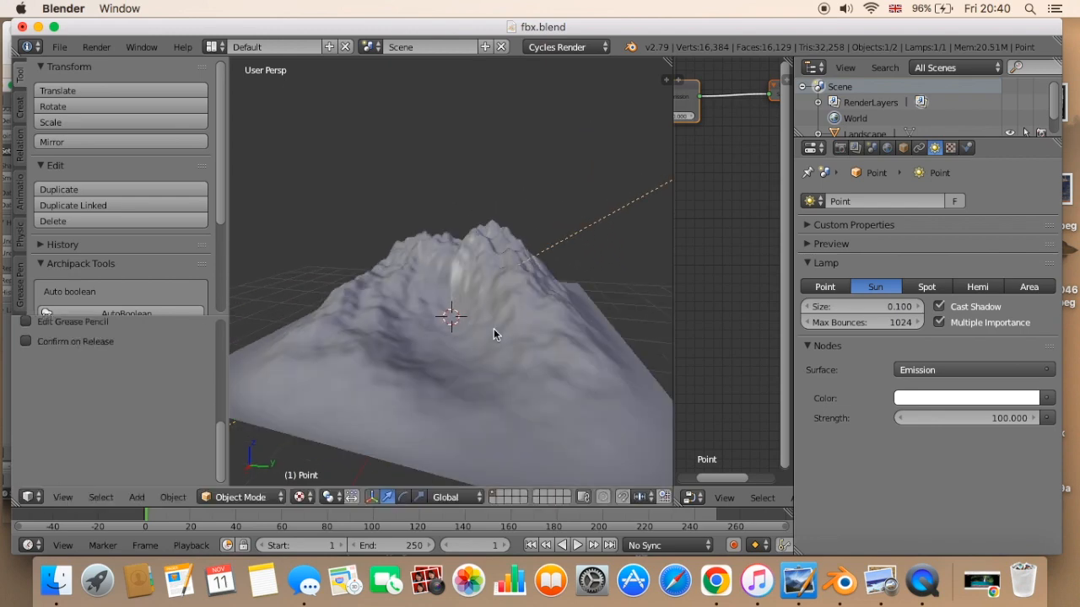
pyautogui.click(302, 498)
pyautogui.click(338, 391)
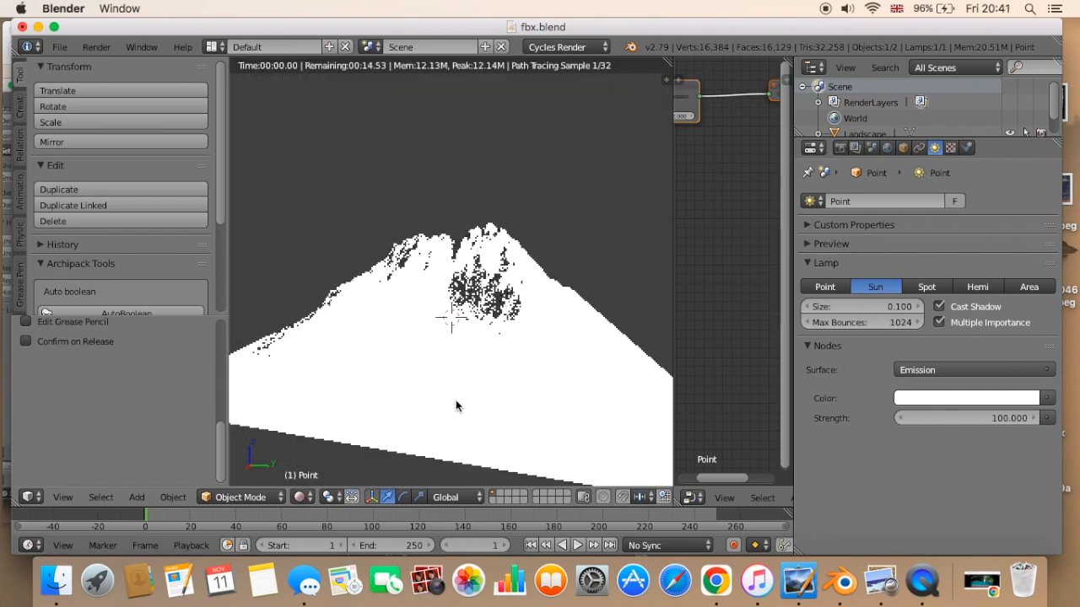
# Try sun lamp strengths of 20 and 2.
pyautogui.click(1000, 419)
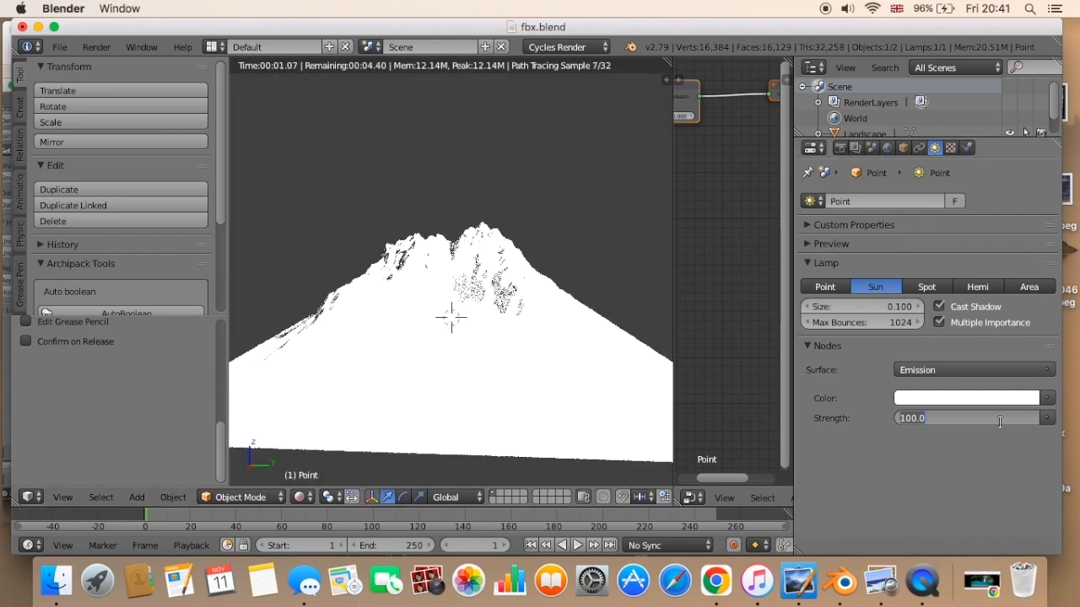
pyautogui.write('2')
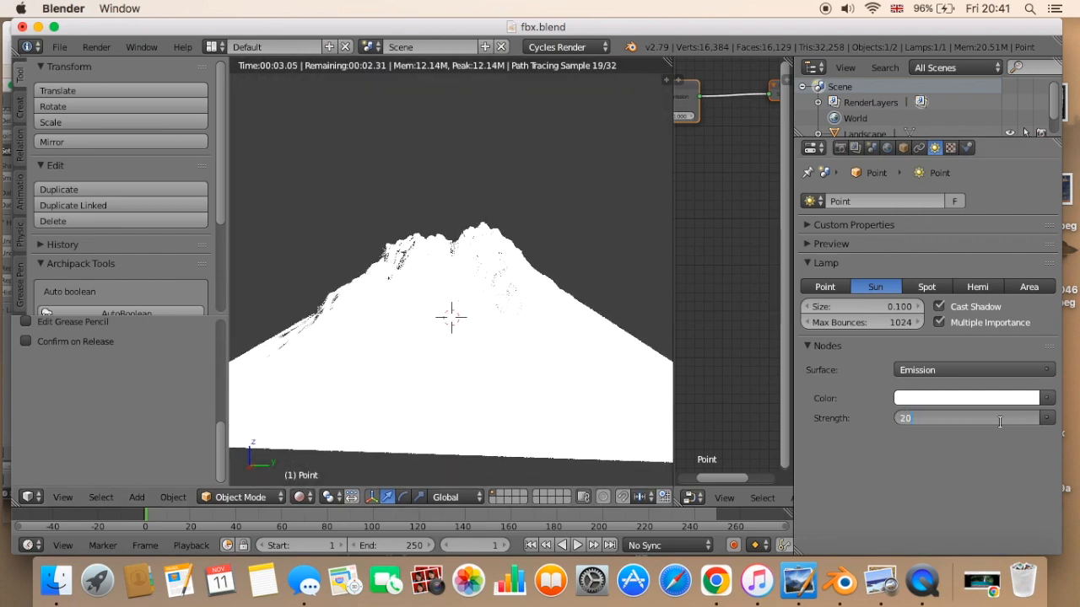
pyautogui.write('0')
pyautogui.press('Return')
pyautogui.click(1007, 418)
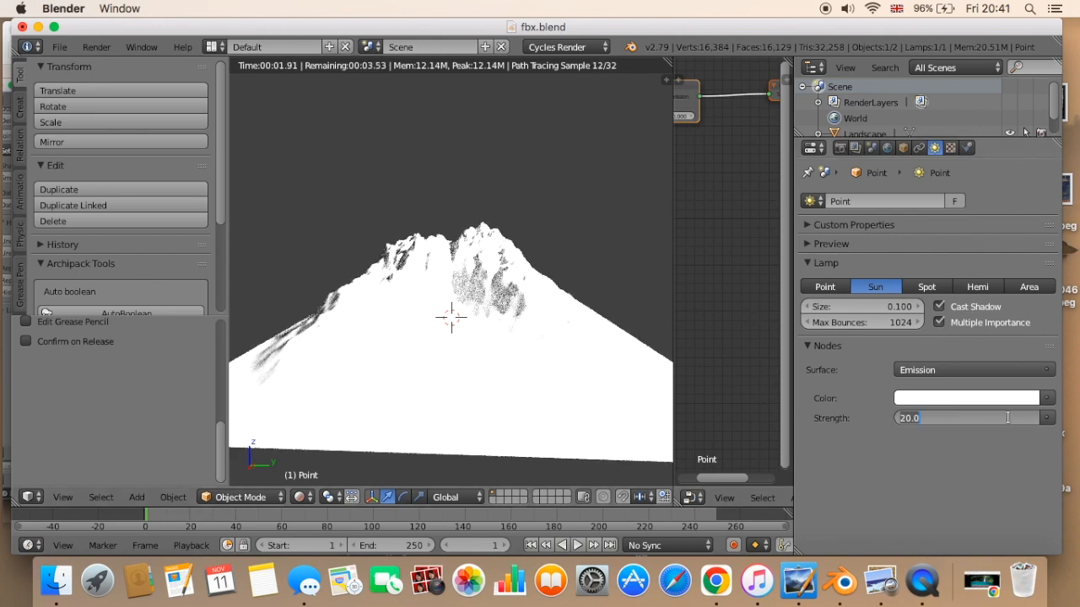
pyautogui.write('2')
pyautogui.press('Return')
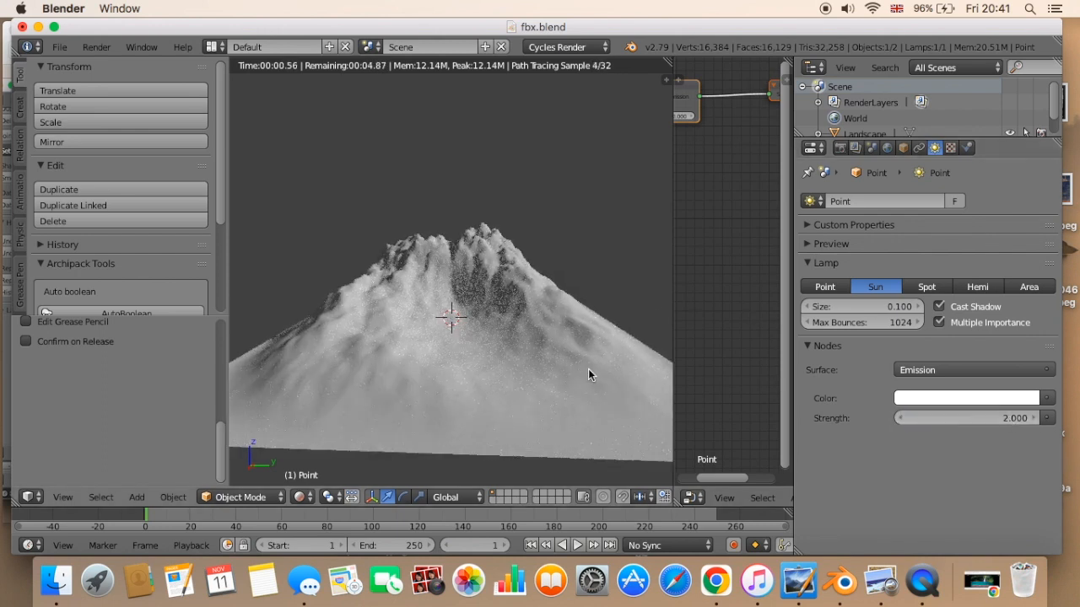
# Set the sun lamp's strength to 5 and return the viewport to Solid shading.
pyautogui.click(1006, 419)
pyautogui.write('5')
pyautogui.press('Return')
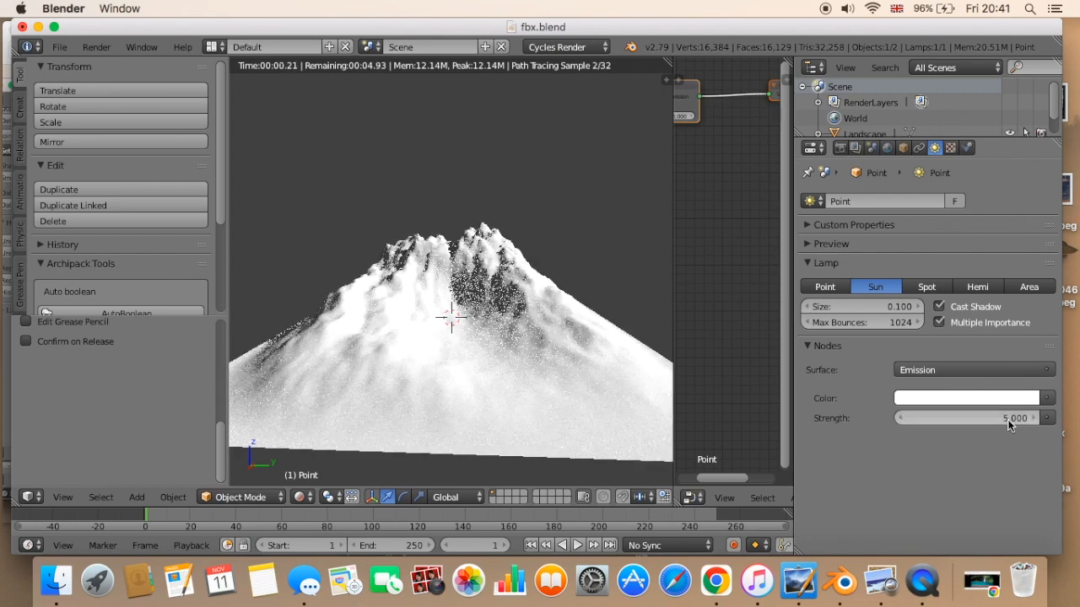
pyautogui.click(317, 495)
pyautogui.click(337, 424)
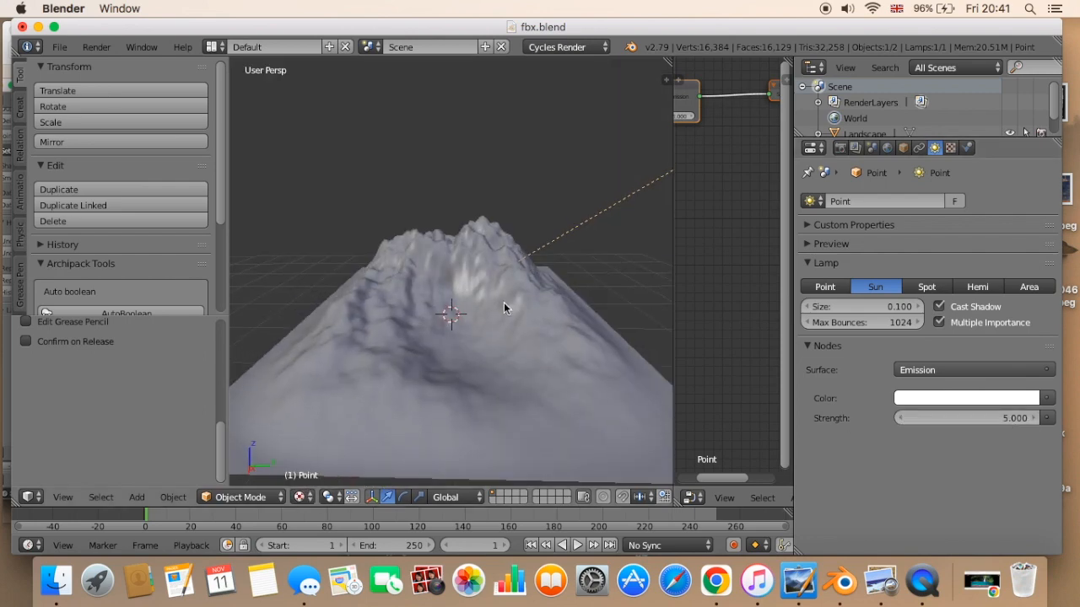
# Select the landscape mesh and open its material properties.
pyautogui.rightClick(505, 308)
pyautogui.moveTo(521, 333); pyautogui.dragTo(522, 376, button='middle')
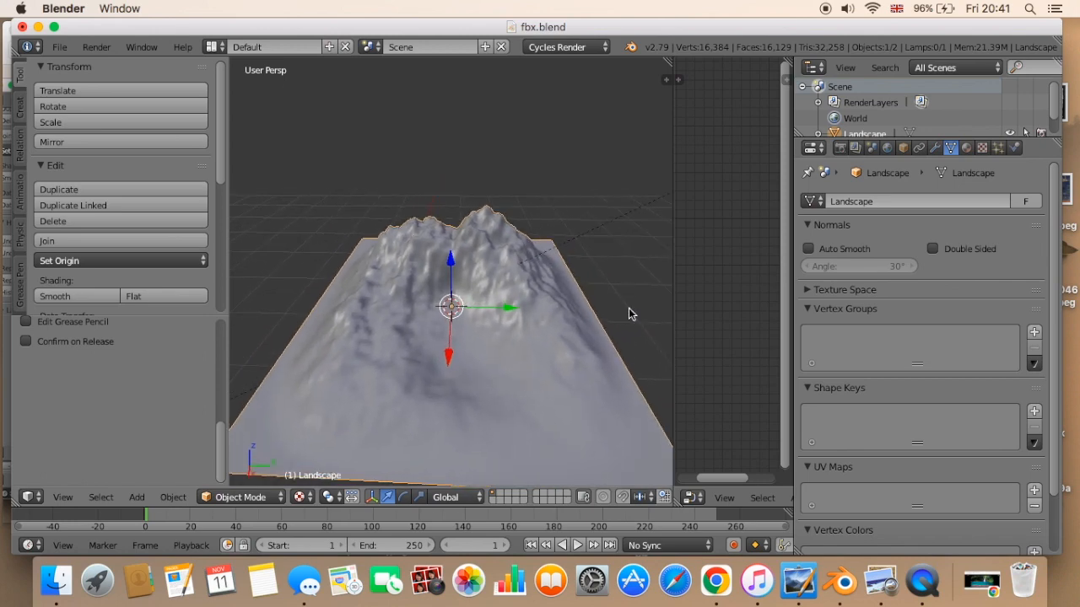
pyautogui.click(966, 149)
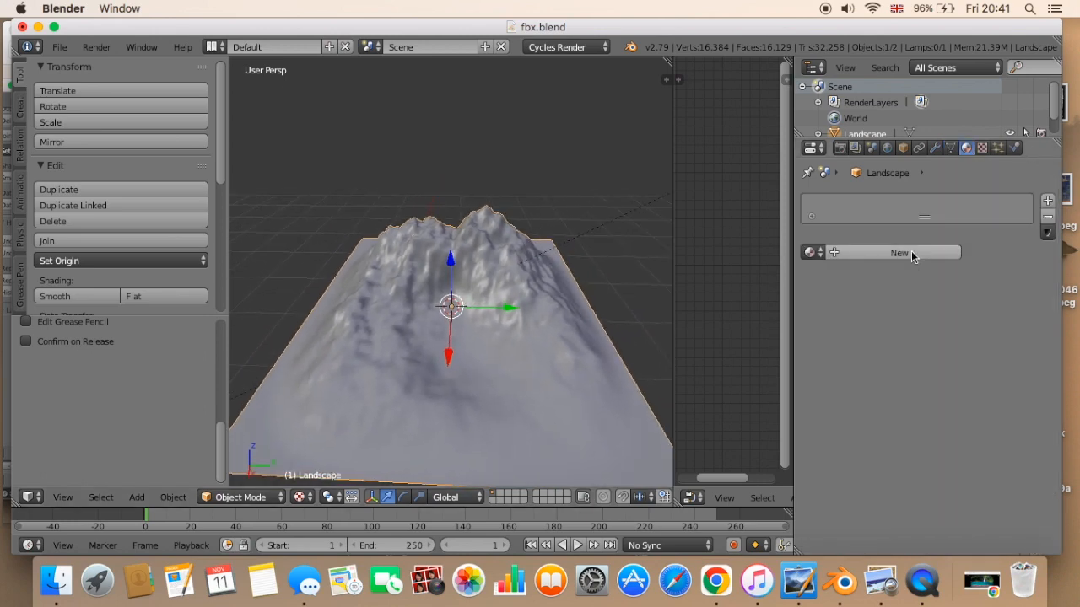
# Unwrap the whole landscape mesh in Edit Mode using Project From View from above, and return to Object Mode.
pyautogui.moveTo(517, 313)
pyautogui.mouseDown(button='middle')
pyautogui.moveTo(524, 381)
pyautogui.moveTo(499, 310)
pyautogui.mouseUp(button='middle')
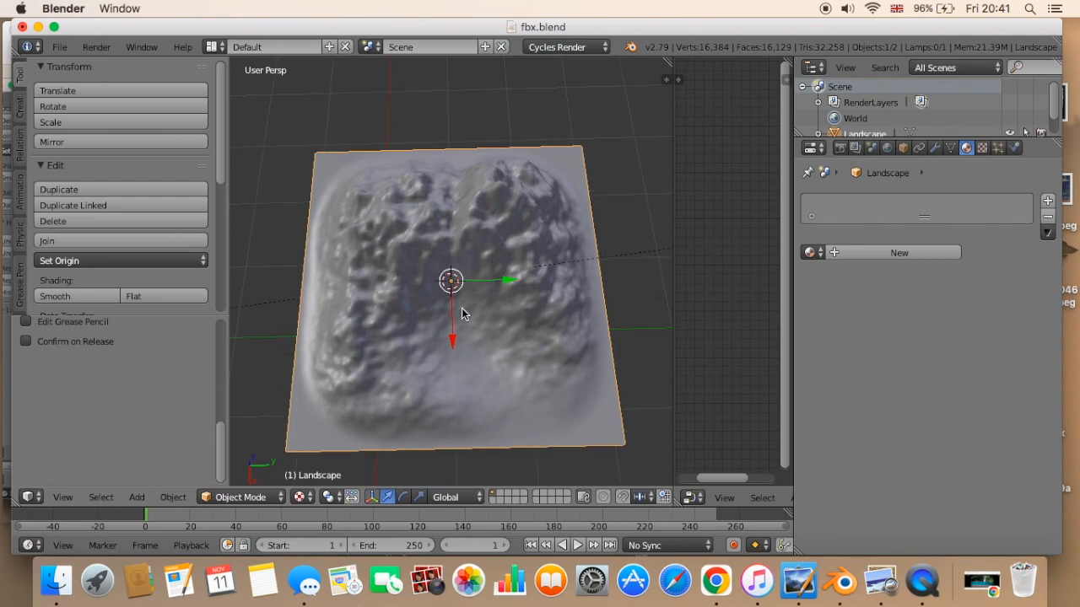
pyautogui.press('Tab')
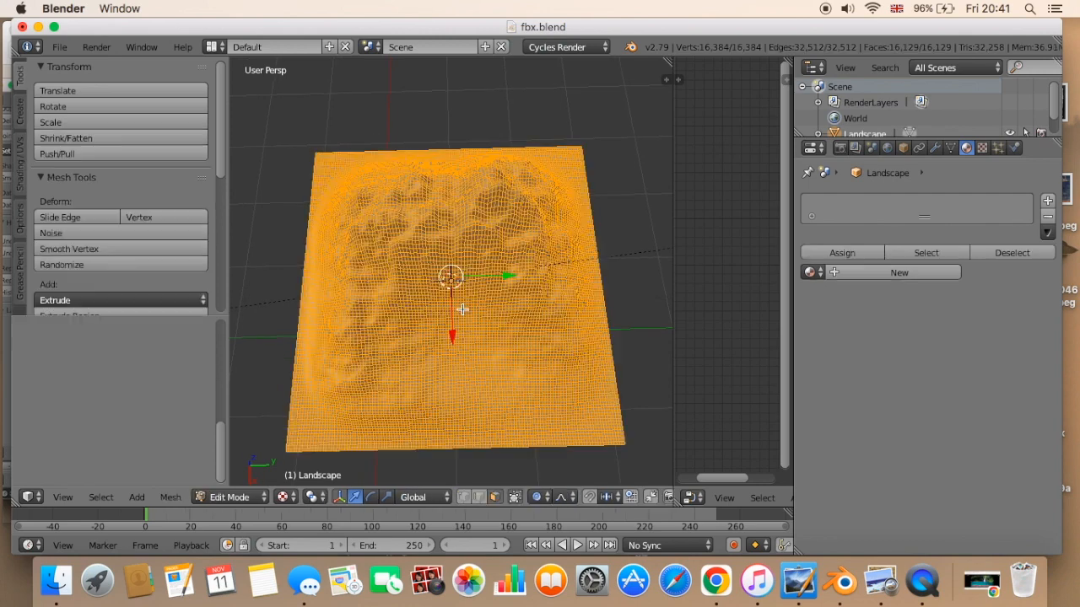
pyautogui.moveTo(474, 313); pyautogui.dragTo(497, 342, button='middle')
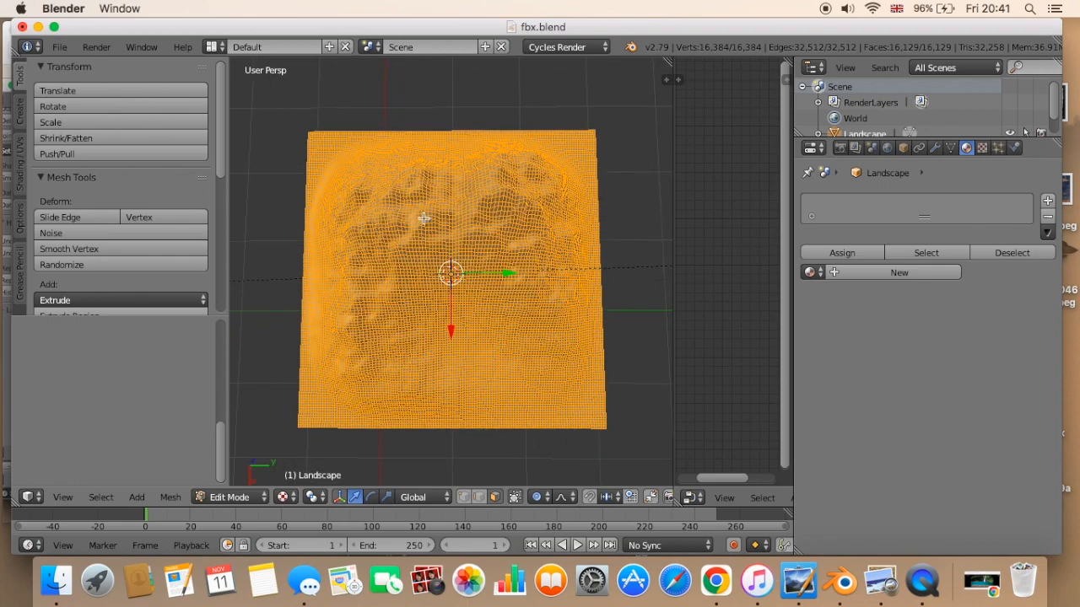
pyautogui.press('u')
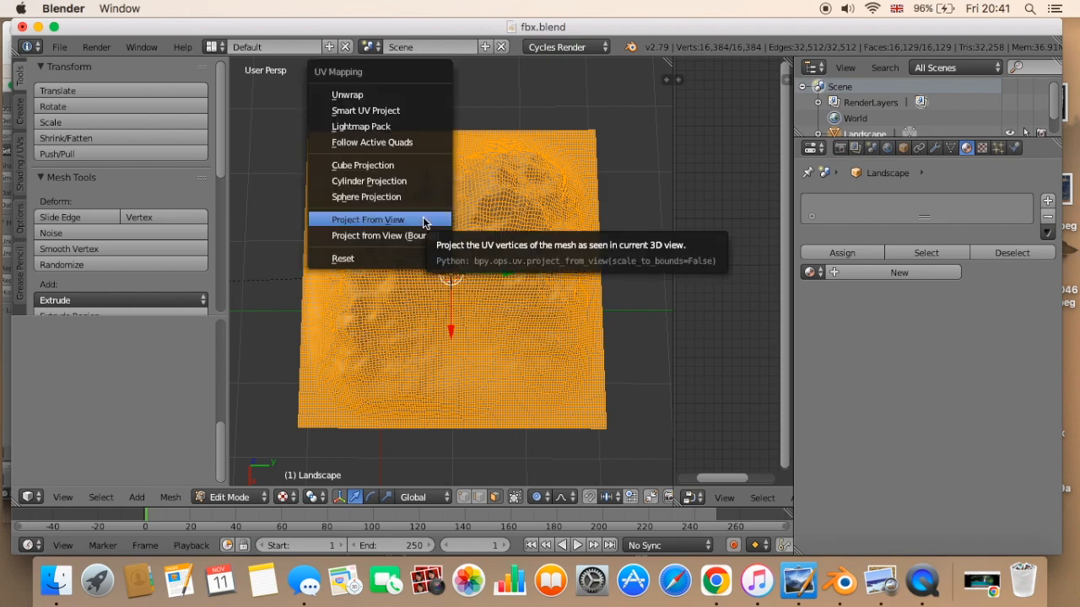
pyautogui.click(425, 220)
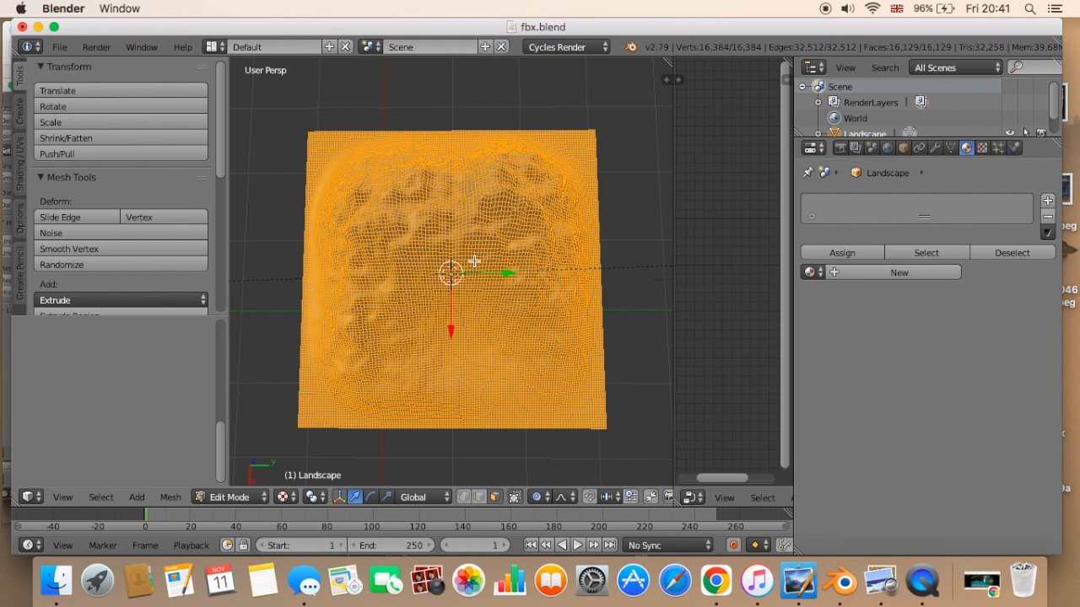
pyautogui.press('Tab')
pyautogui.moveTo(581, 274); pyautogui.dragTo(557, 250, button='middle')
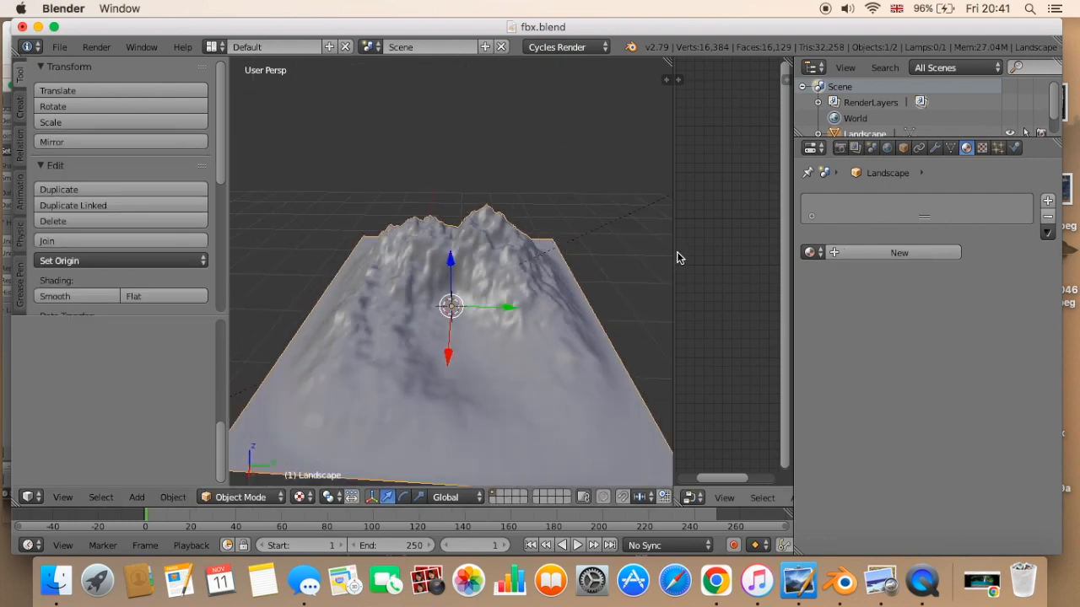
# Add a new material to the landscape and use an Image Texture for its surface color.
pyautogui.click(873, 254)
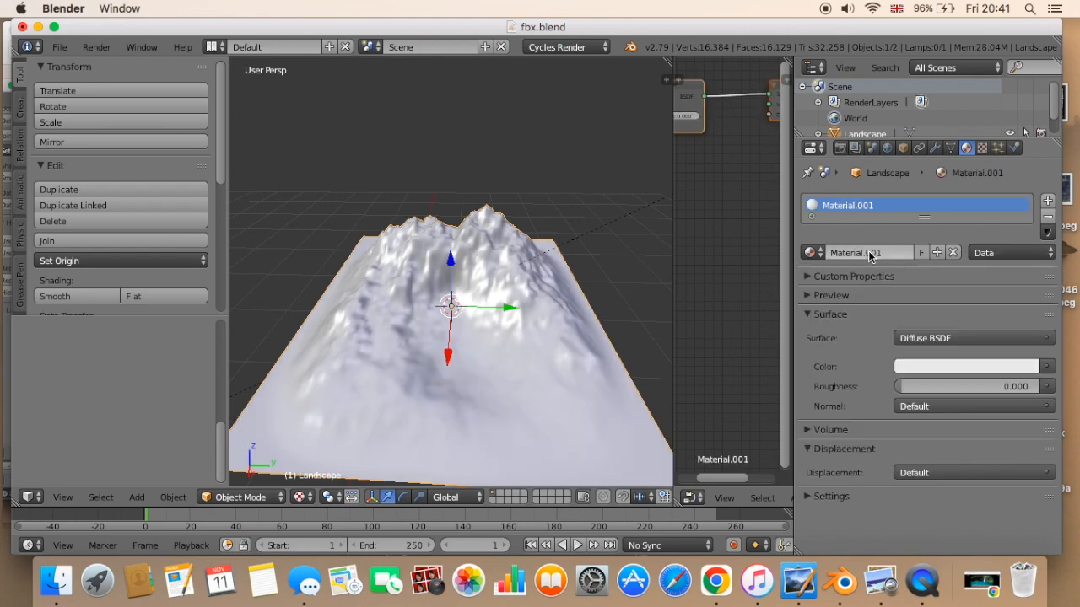
pyautogui.click(1046, 367)
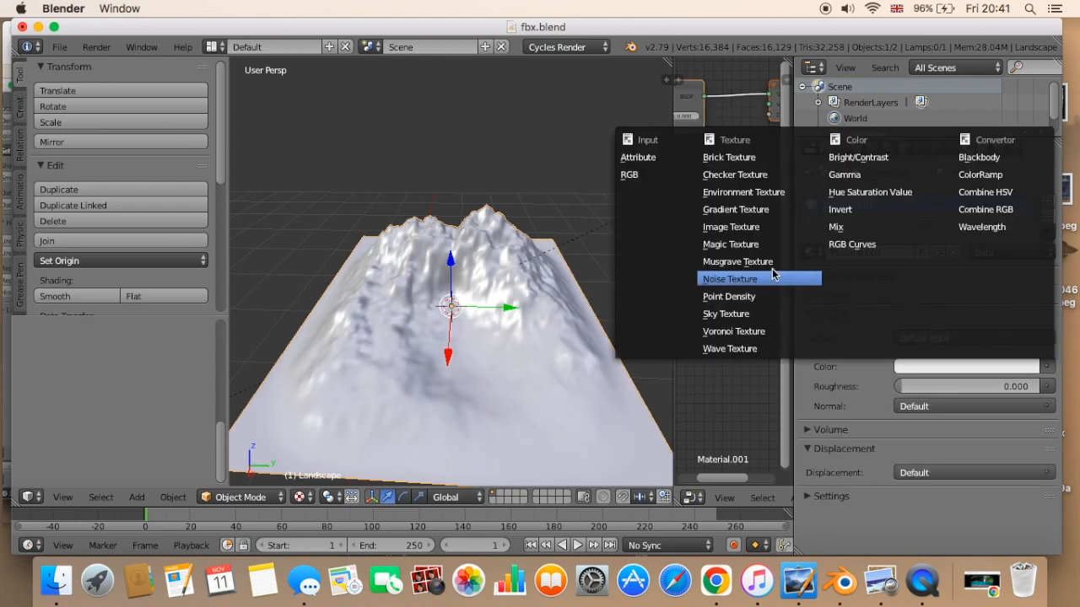
pyautogui.click(736, 228)
# Load mountain texture.jpeg from the Desktop folder "easy mountain no bumps:specular/rock textures" as the material's color image.
pyautogui.click(957, 389)
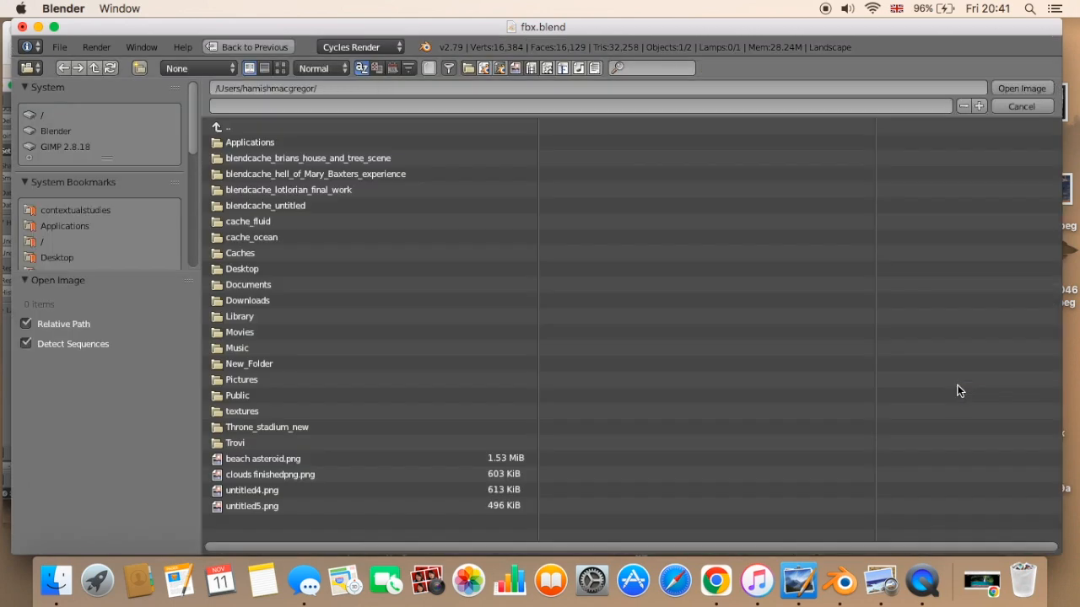
pyautogui.click(240, 269)
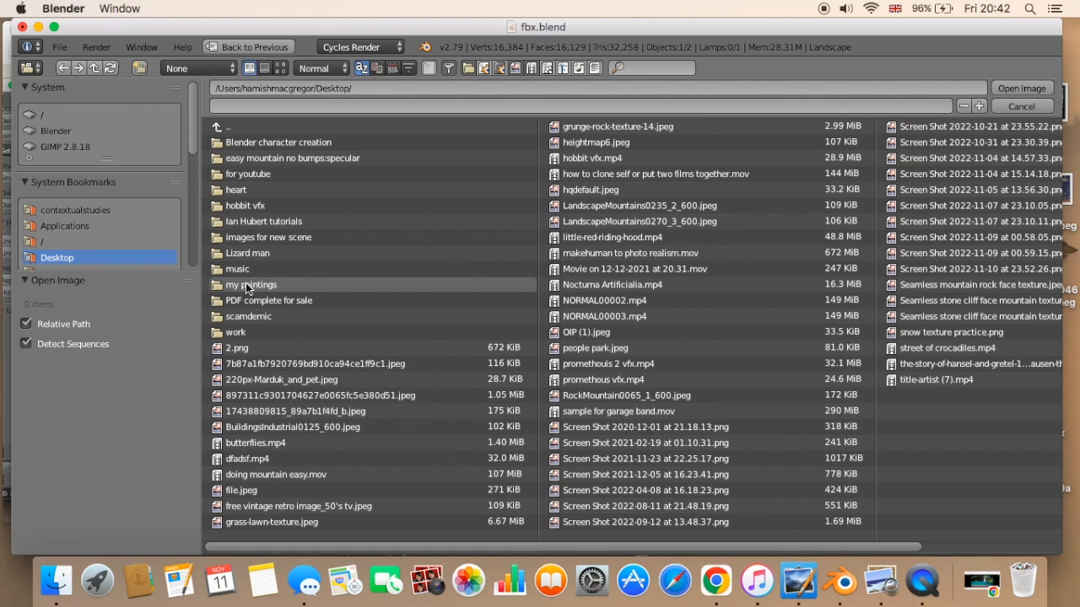
pyautogui.doubleClick(249, 163)
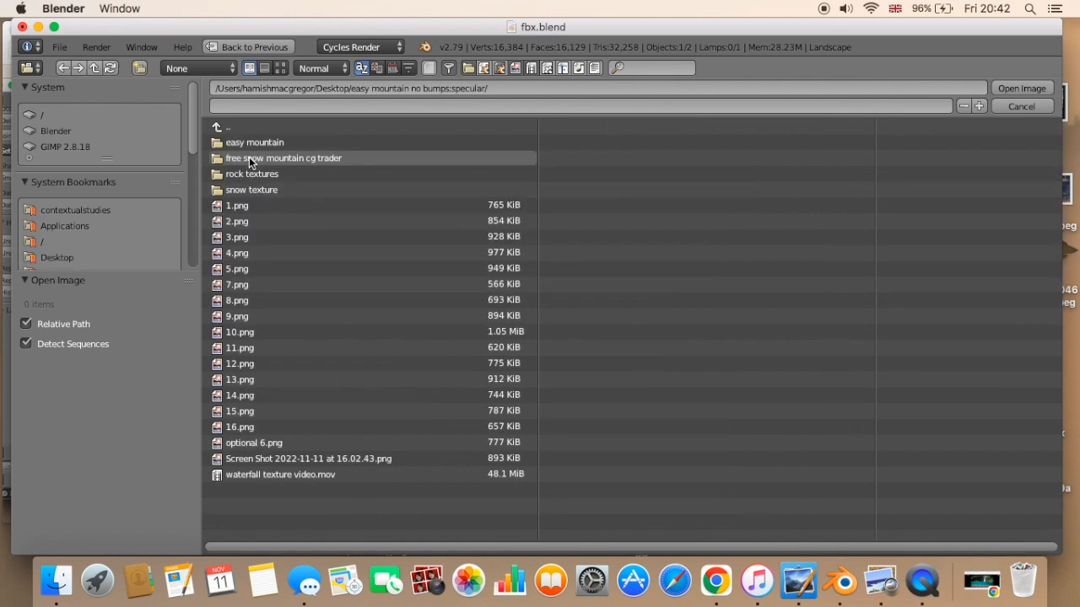
pyautogui.click(280, 67)
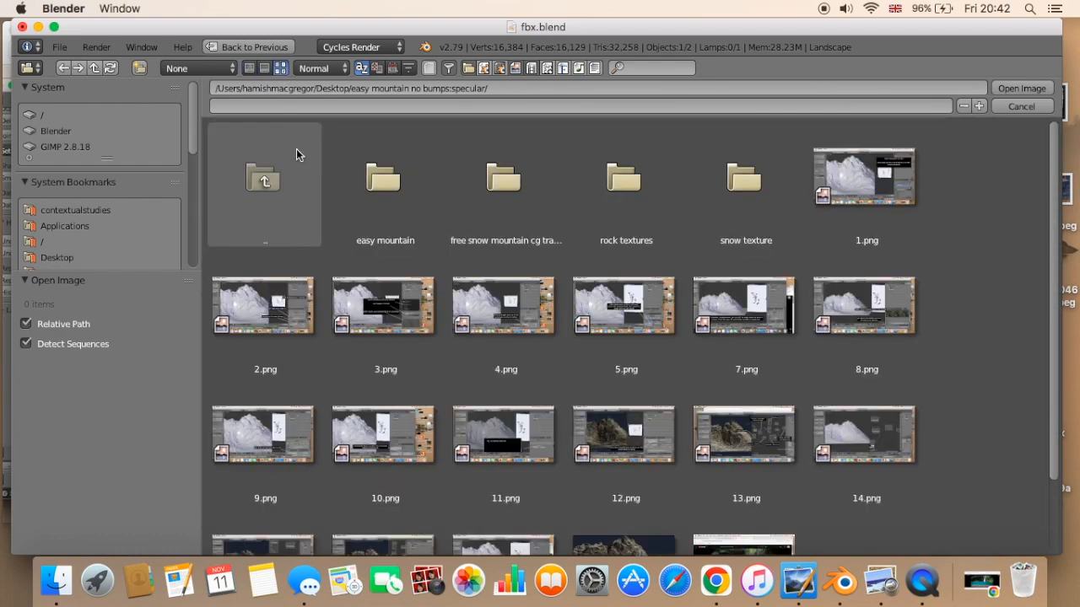
pyautogui.doubleClick(602, 198)
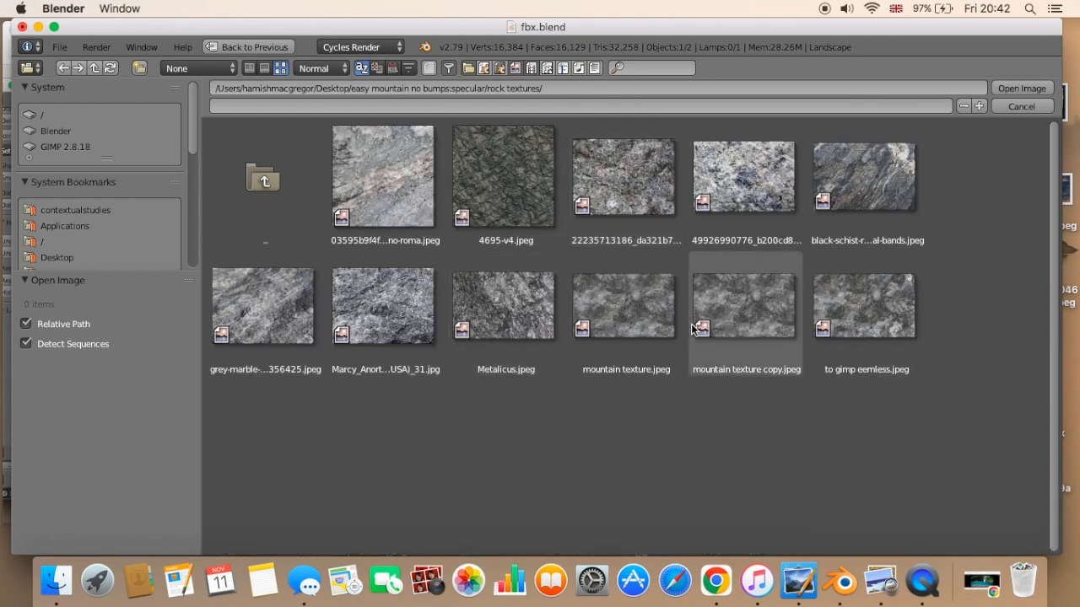
pyautogui.click(611, 308)
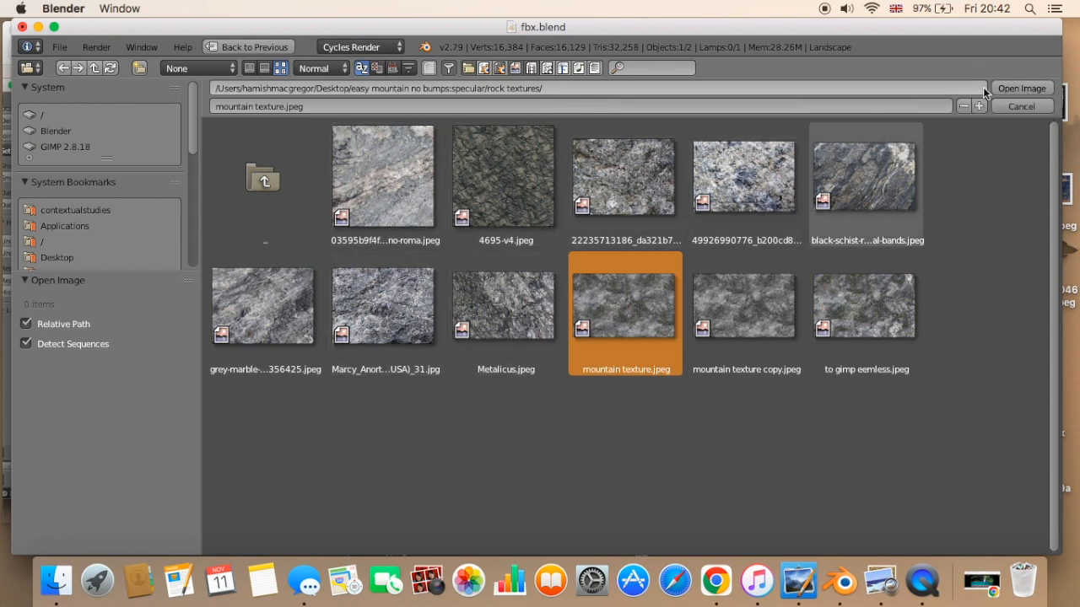
pyautogui.click(1015, 92)
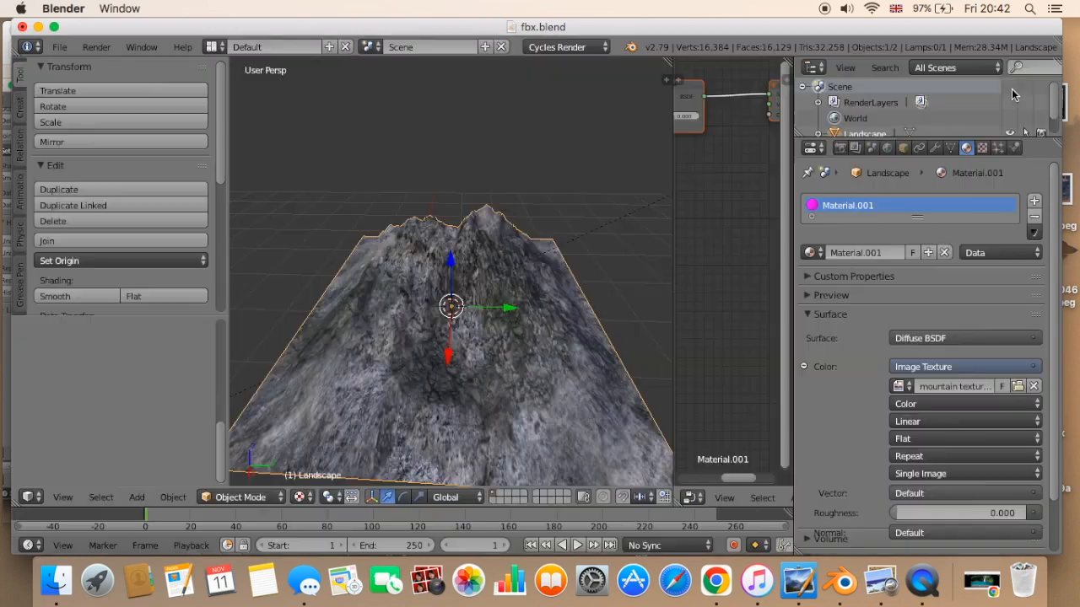
pyautogui.moveTo(533, 326); pyautogui.dragTo(534, 297, button='middle')
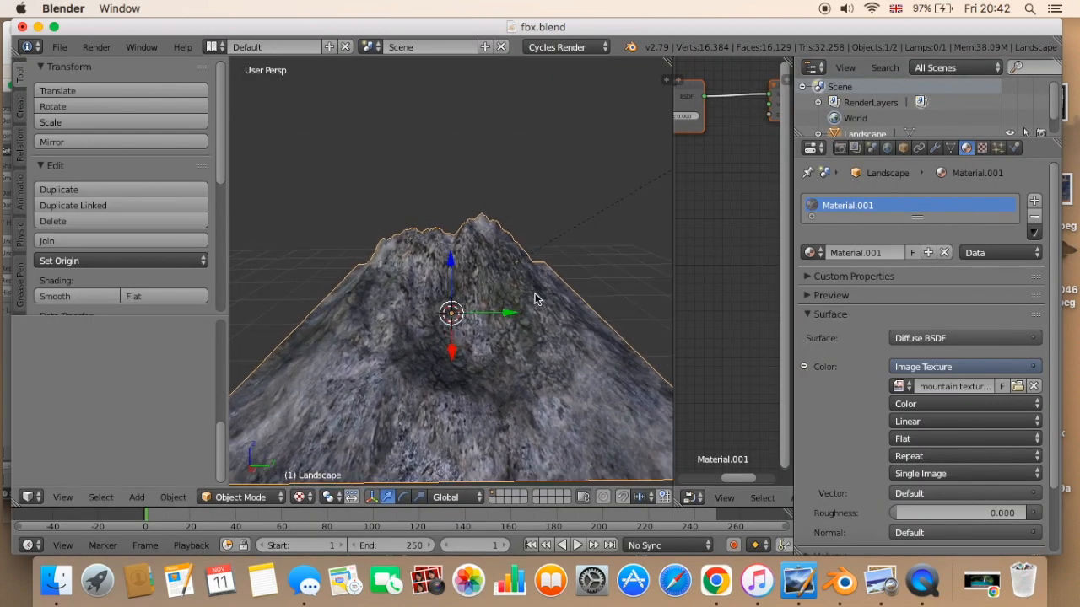
# Switch to the reference screenshots in Preview and read the instructions on images 1 and 2.
pyautogui.moveTo(753, 30); pyautogui.dragTo(769, 50)
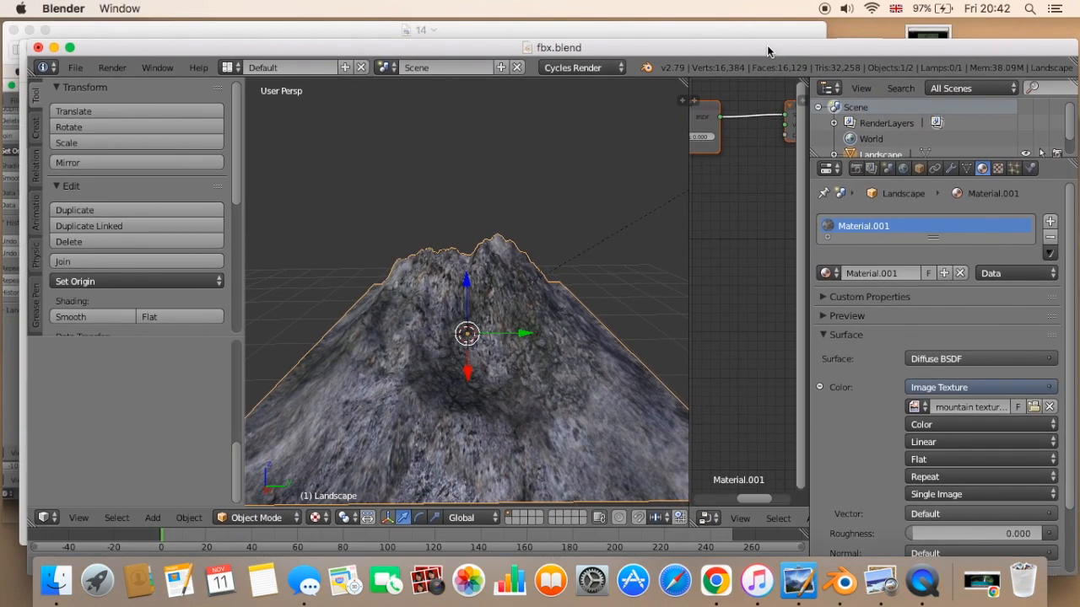
pyautogui.click(553, 32)
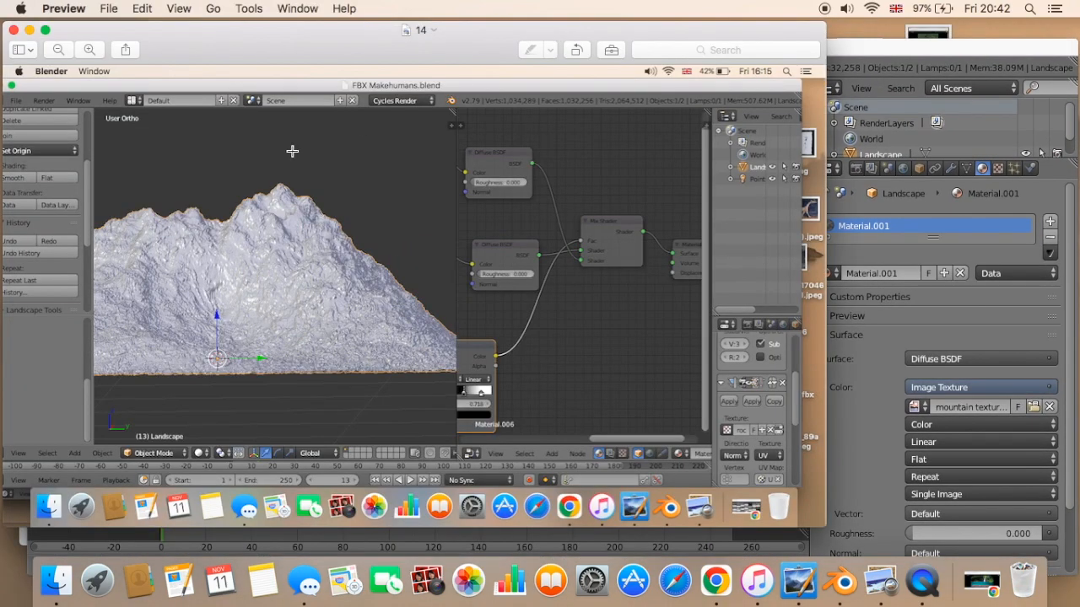
pyautogui.moveTo(305, 49); pyautogui.dragTo(358, 47)
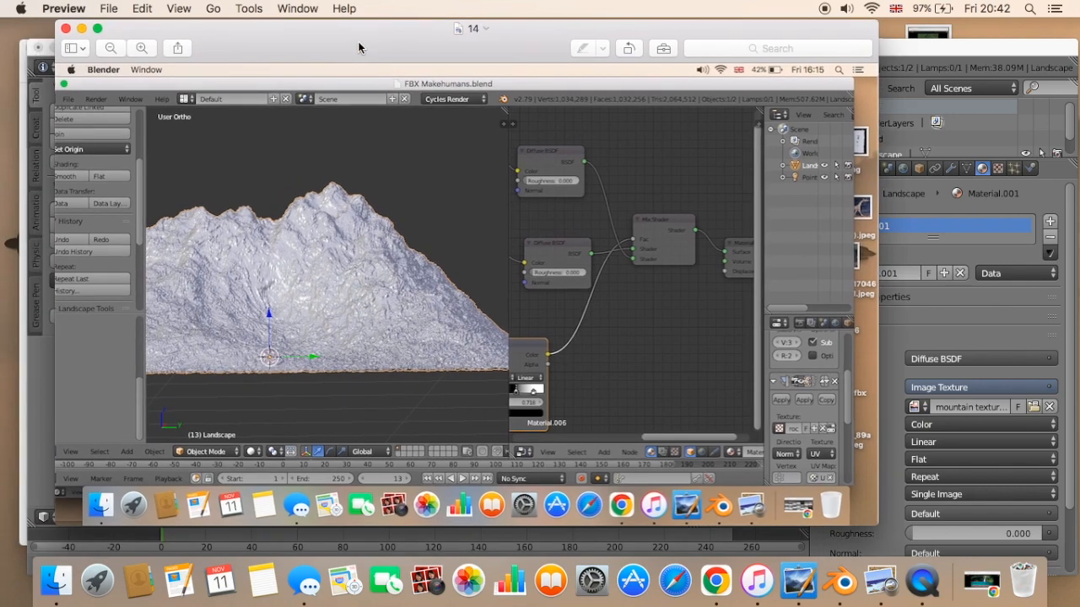
pyautogui.moveTo(237, 45); pyautogui.dragTo(380, 75)
pyautogui.click(226, 79)
pyautogui.click(253, 110)
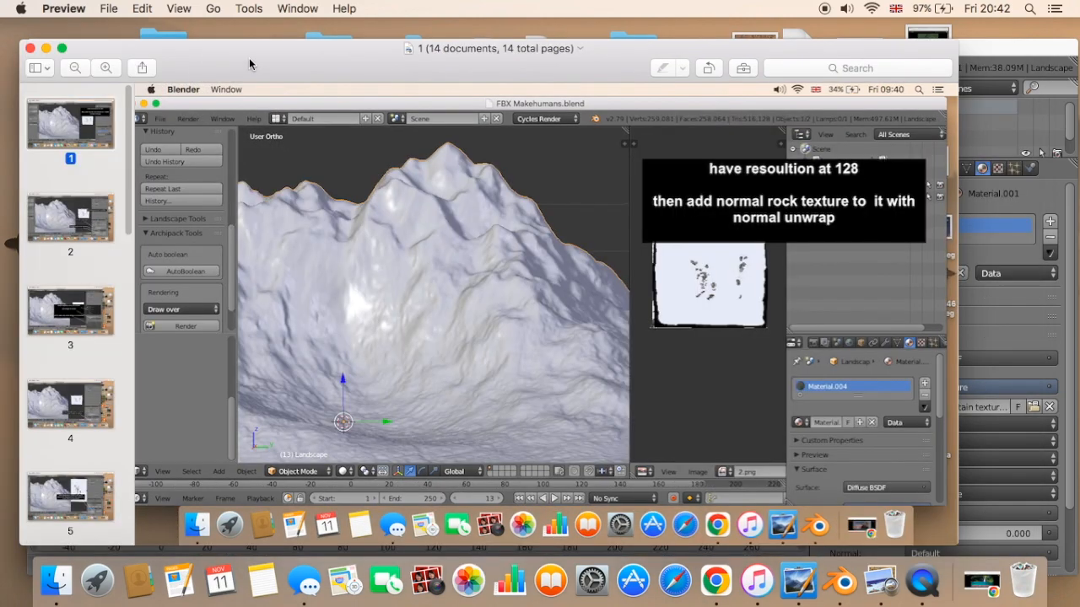
pyautogui.moveTo(249, 58); pyautogui.dragTo(262, 39)
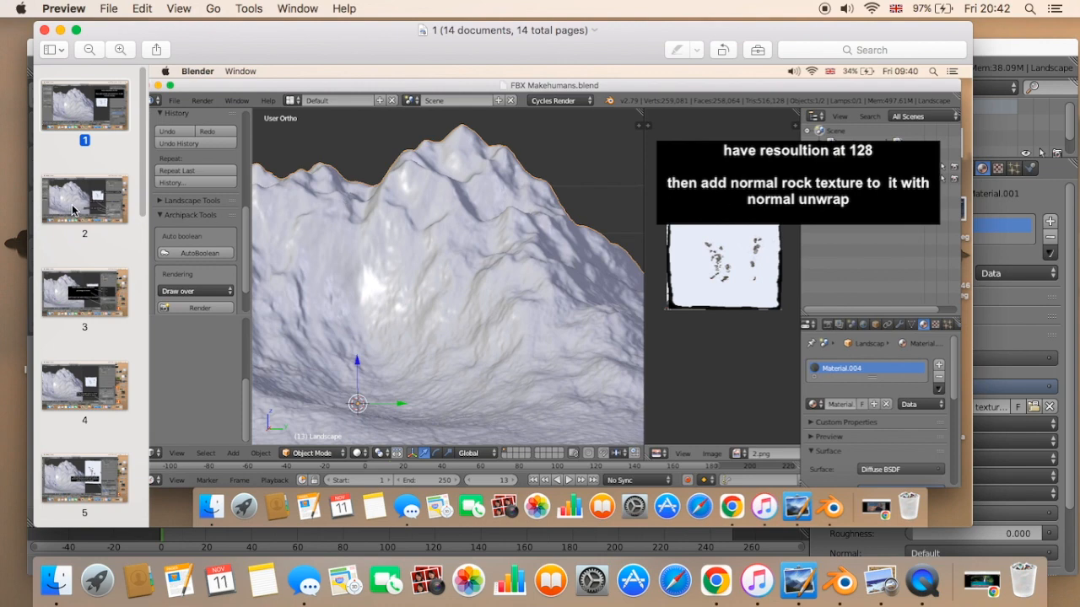
pyautogui.click(74, 210)
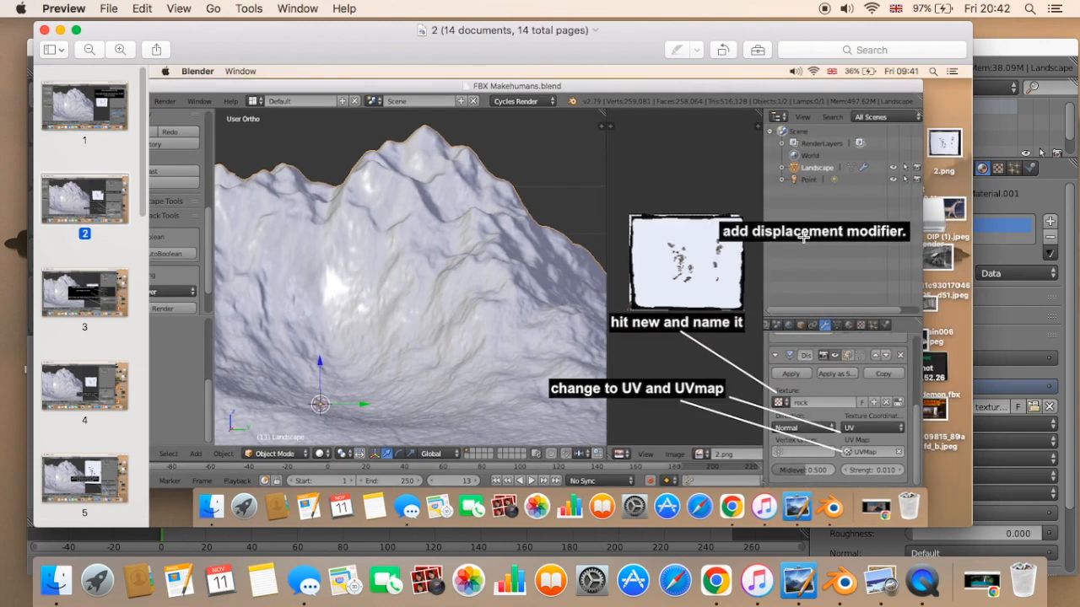
# Back in Blender, add a Displace modifier to the landscape and give it a new texture named rock.
pyautogui.moveTo(1029, 47); pyautogui.dragTo(1001, 26)
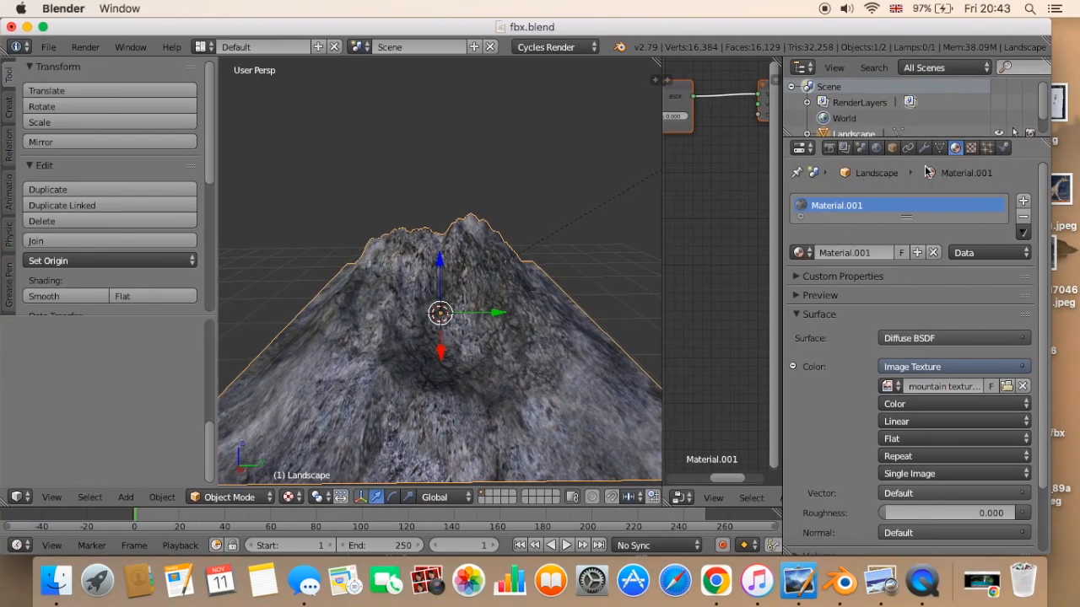
pyautogui.click(924, 148)
pyautogui.click(883, 201)
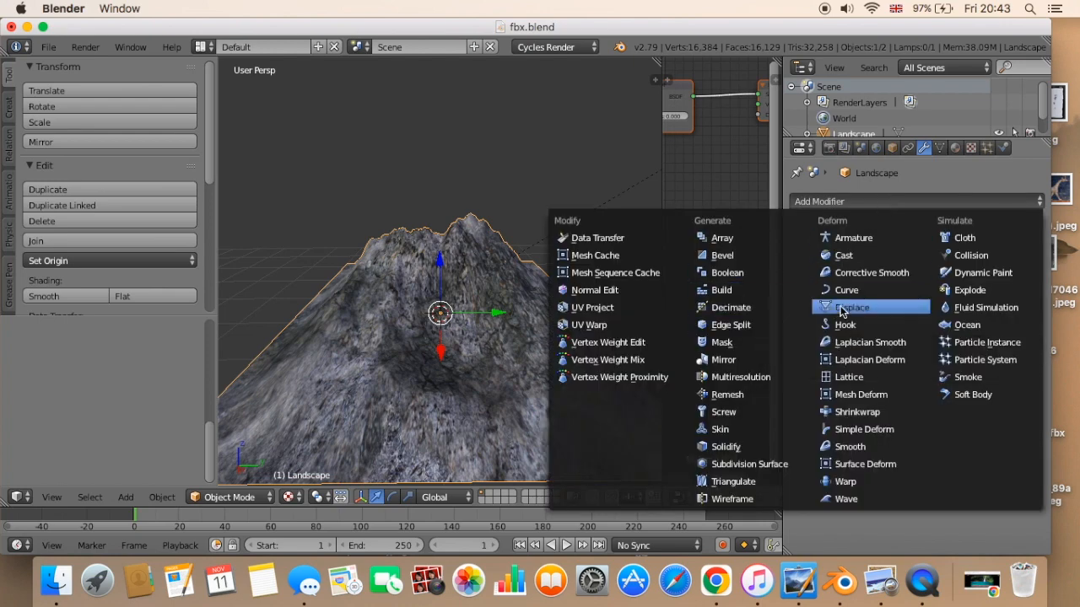
pyautogui.click(848, 308)
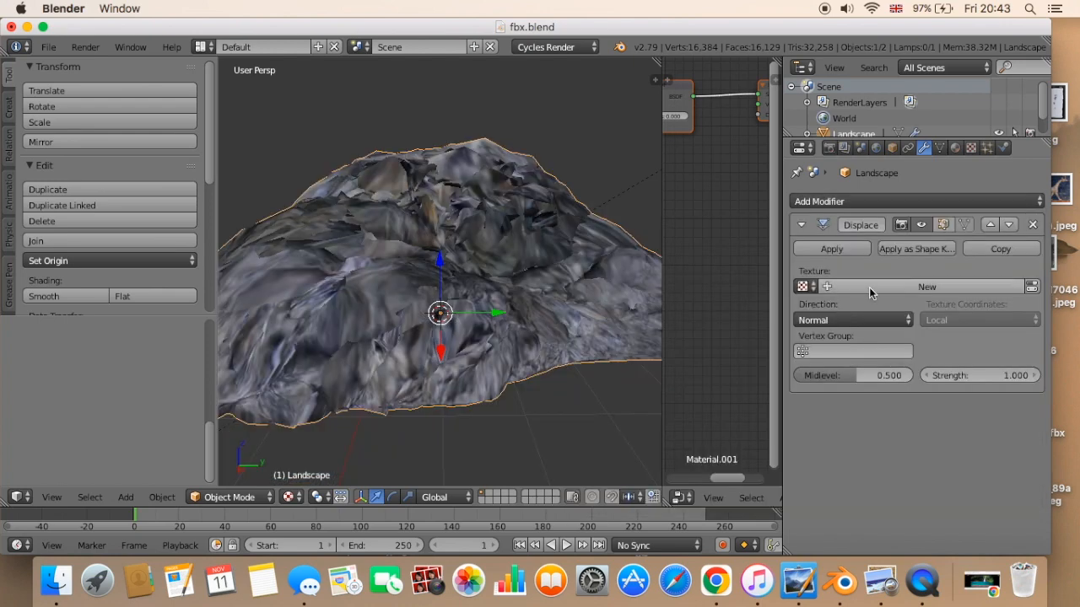
pyautogui.click(869, 288)
pyautogui.doubleClick(857, 288)
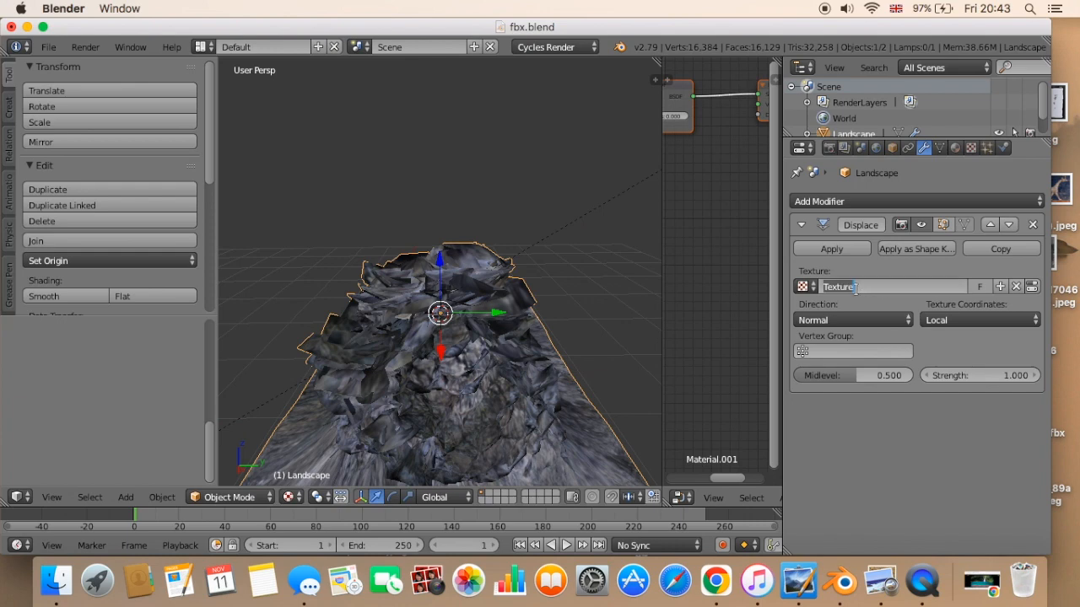
pyautogui.write('rock')
pyautogui.press('Return')
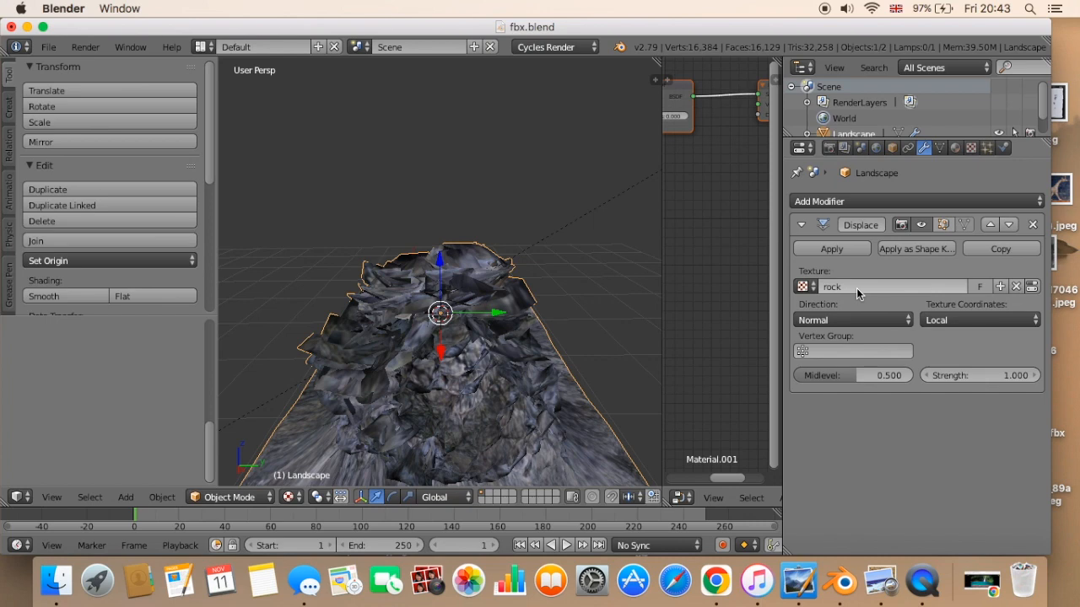
# Set the Displace modifier's texture coordinates to UV and its UV map to UVMap.
pyautogui.click(945, 321)
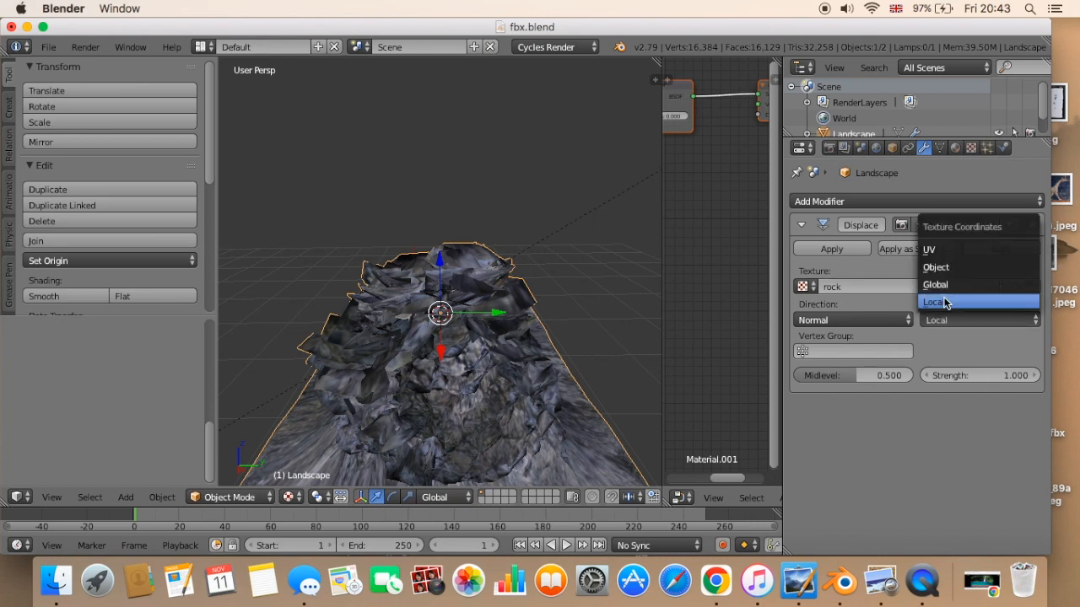
pyautogui.click(928, 249)
pyautogui.click(962, 352)
pyautogui.click(897, 373)
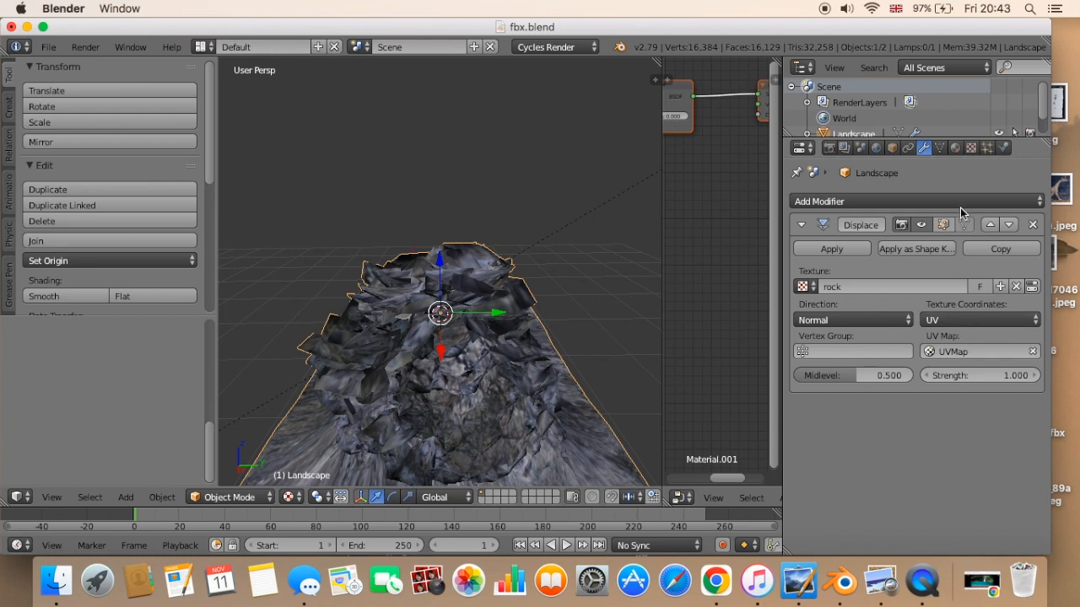
# Open the rock displacement texture's settings and assign mountain texture.jpeg as its image.
pyautogui.click(1030, 288)
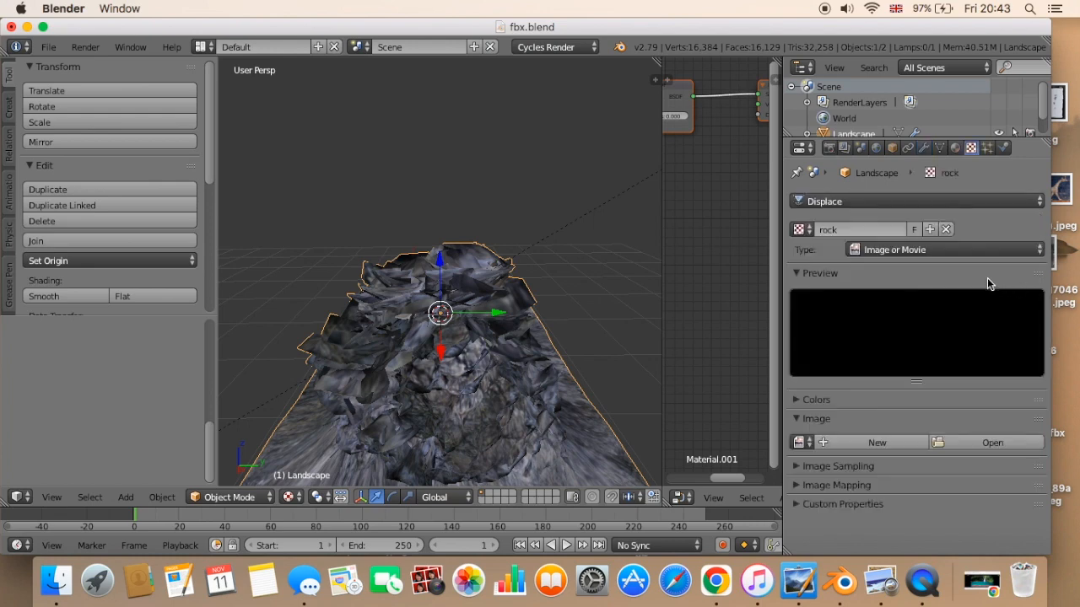
pyautogui.click(803, 229)
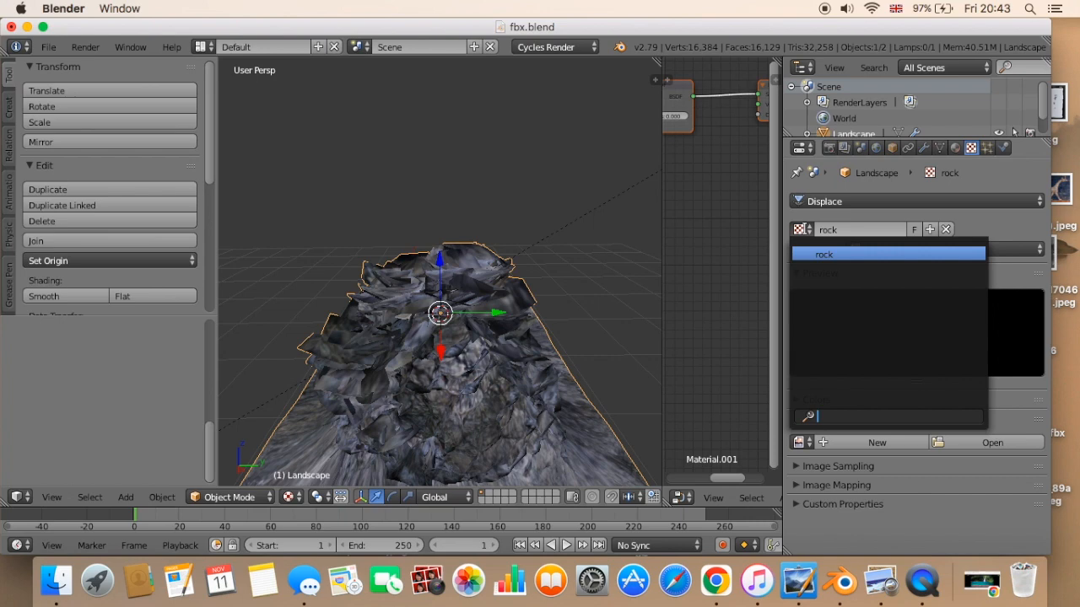
pyautogui.click(799, 442)
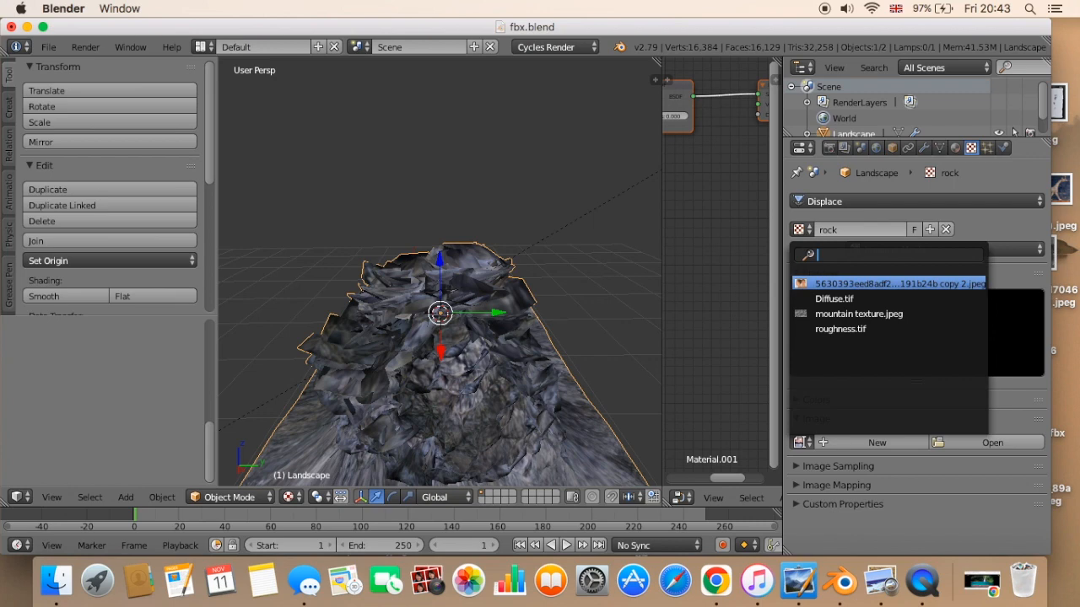
pyautogui.click(808, 313)
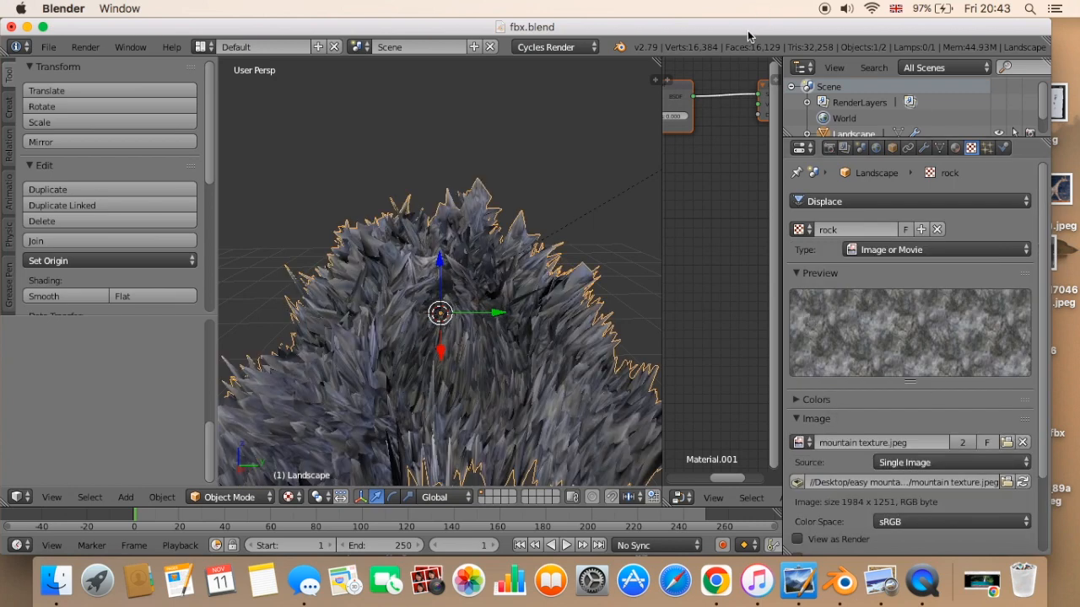
# Switch to Preview and read the displacement texture instructions on reference image 3.
pyautogui.moveTo(739, 31); pyautogui.dragTo(777, 72)
pyautogui.click(480, 29)
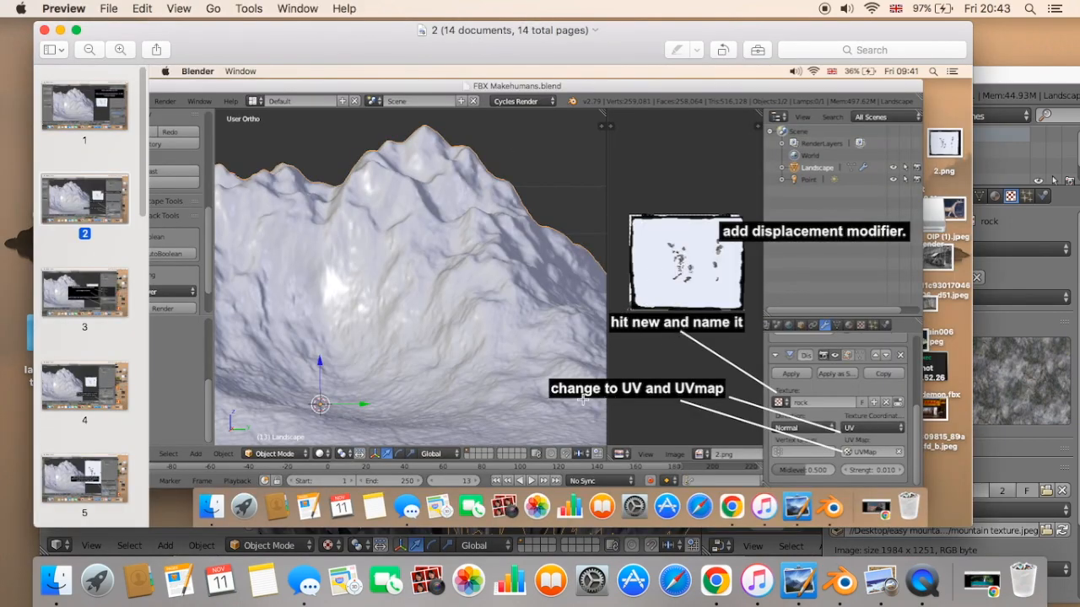
pyautogui.click(105, 295)
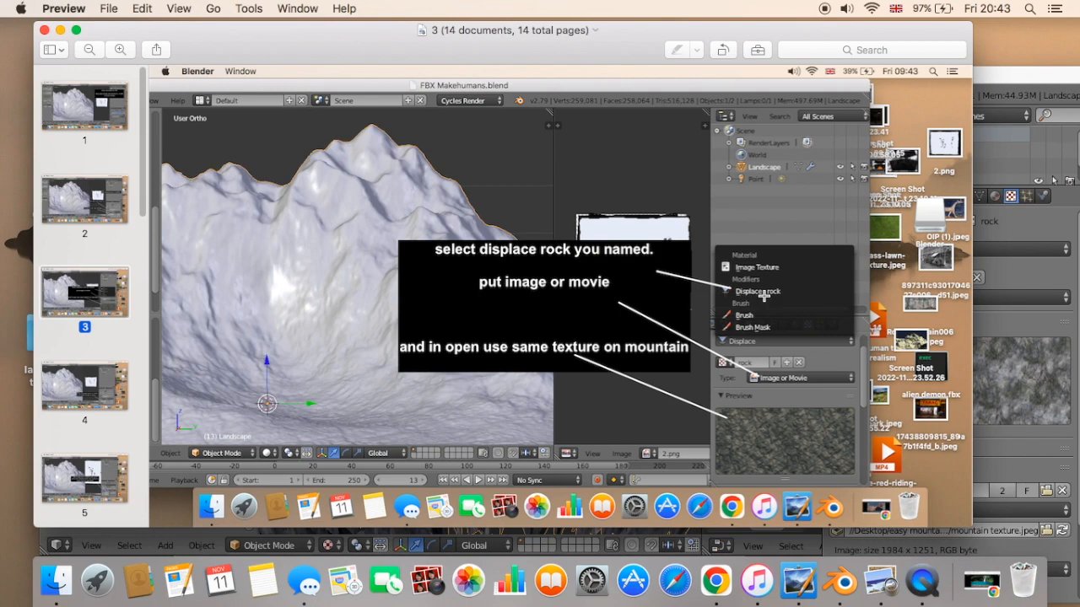
# Back in Blender, check the Displace - rock texture's image settings against the Displace modifier's settings.
pyautogui.click(1008, 84)
pyautogui.click(882, 201)
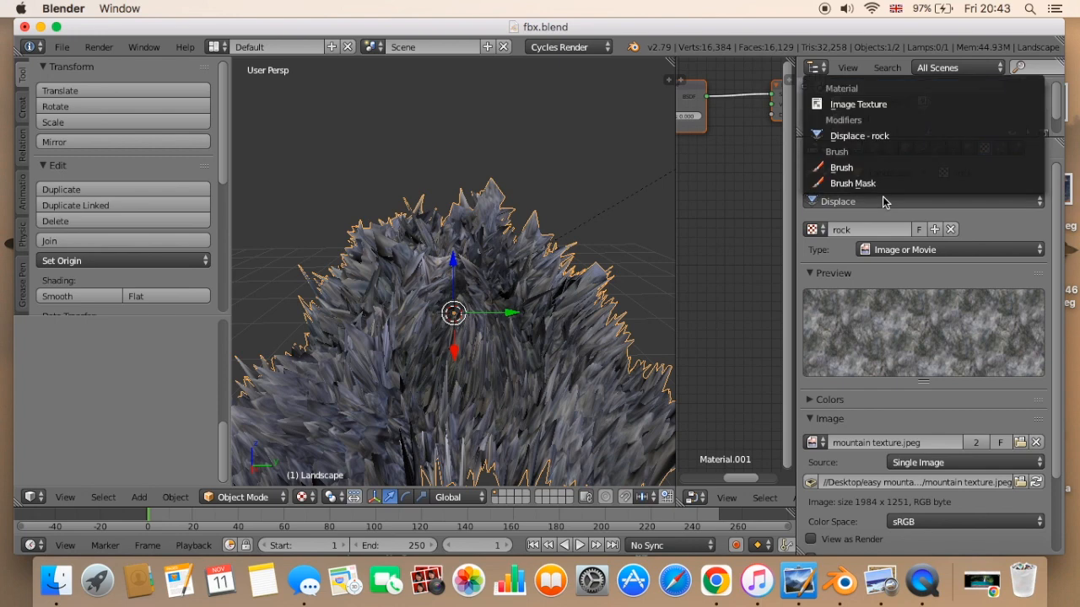
pyautogui.click(880, 136)
pyautogui.click(939, 148)
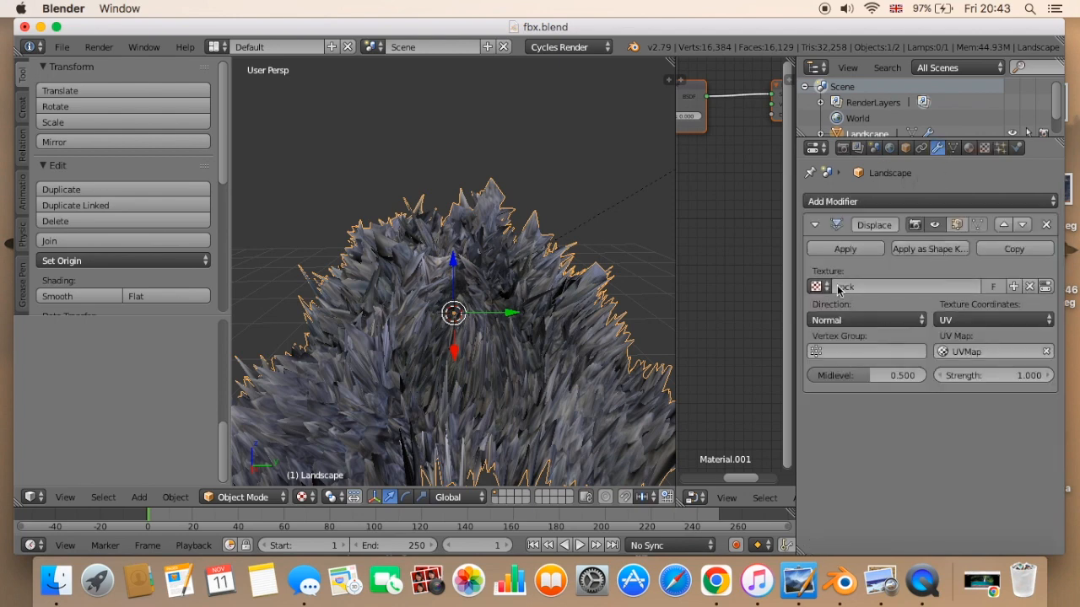
pyautogui.click(984, 149)
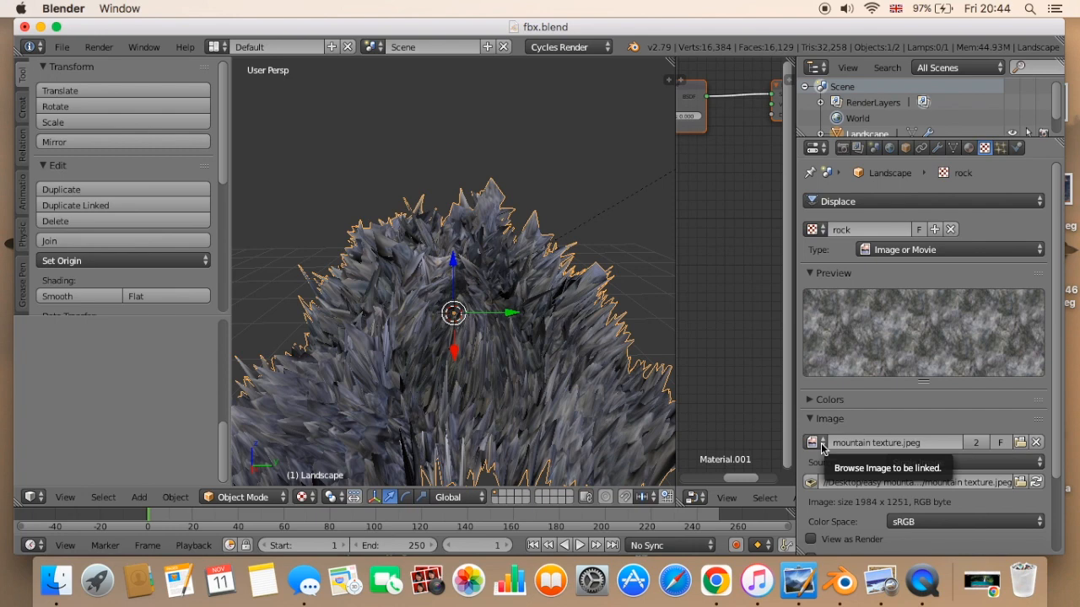
pyautogui.click(938, 150)
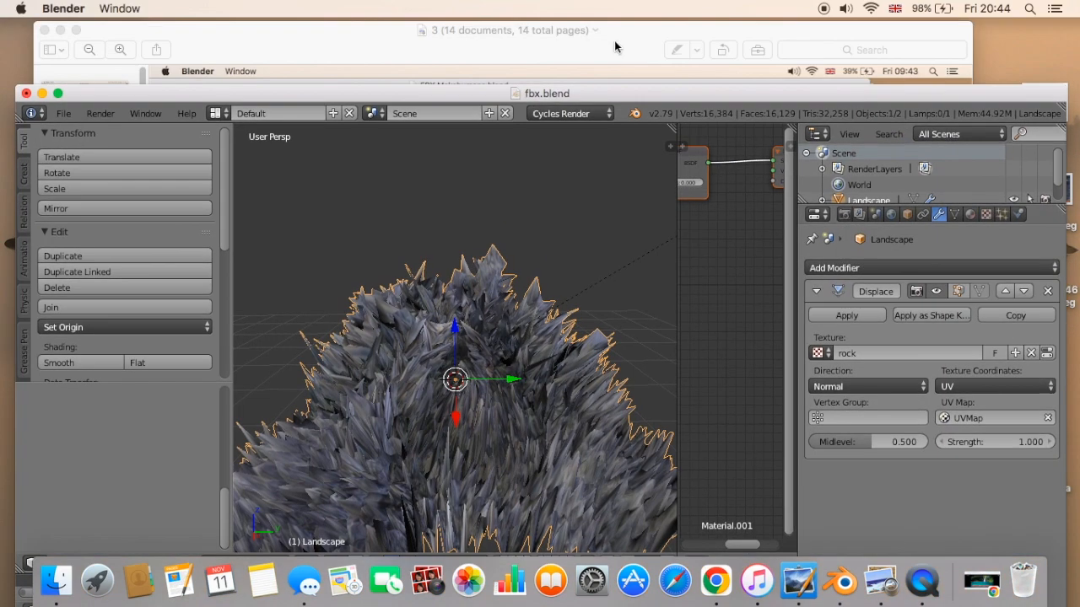
# Switch to Preview and read the displacement strength instruction on reference image 4.
pyautogui.click(615, 47)
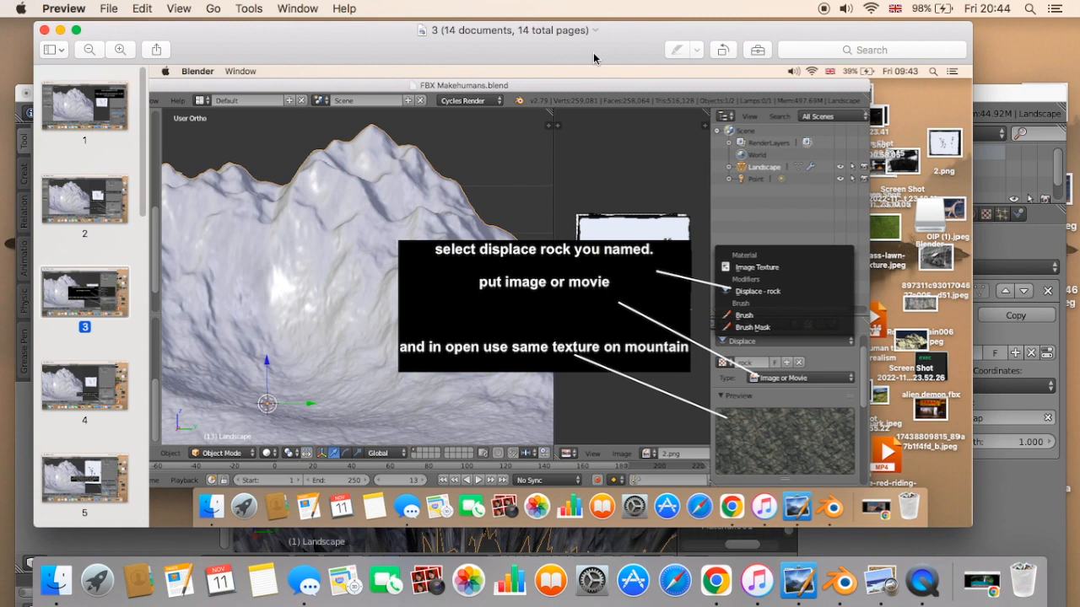
pyautogui.click(83, 396)
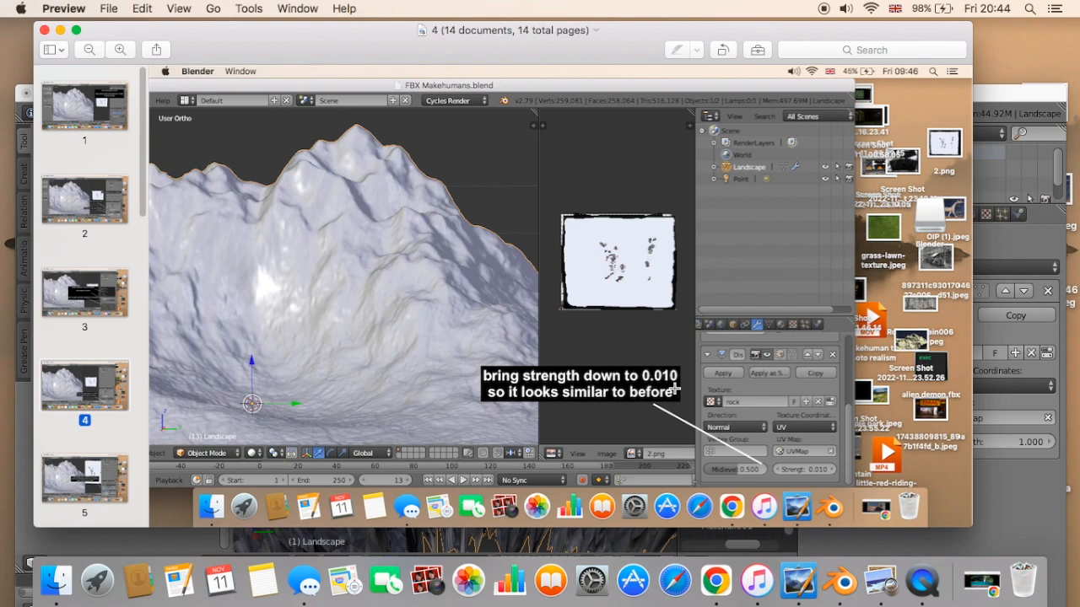
# Switch back to Blender and set the Displace modifier's strength to 0.010 on the Landscape.
pyautogui.click(1033, 32)
pyautogui.moveTo(1034, 29); pyautogui.dragTo(1034, 28)
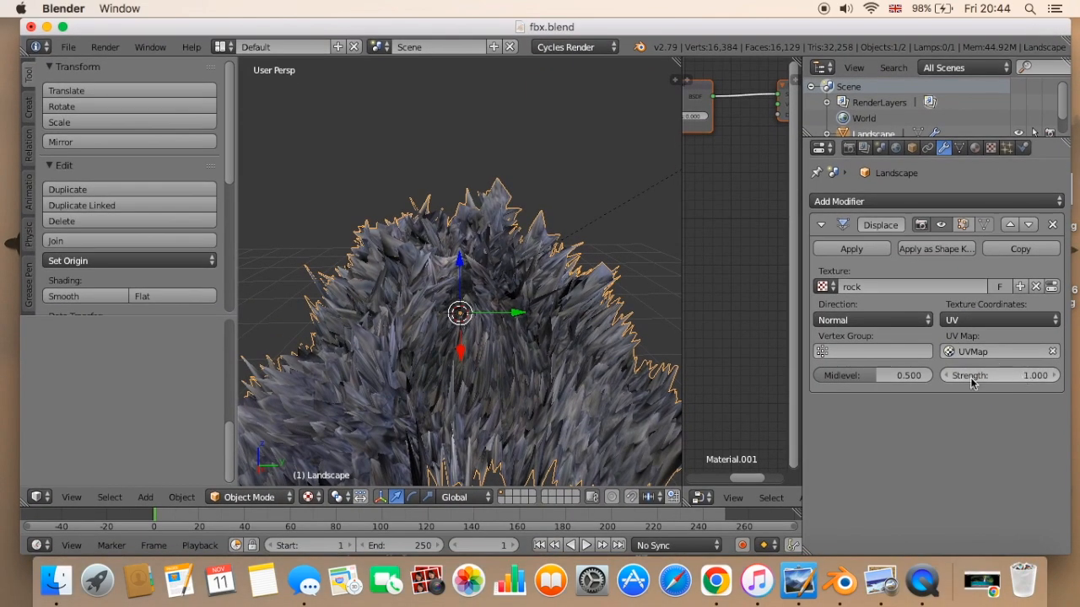
pyautogui.click(1031, 378)
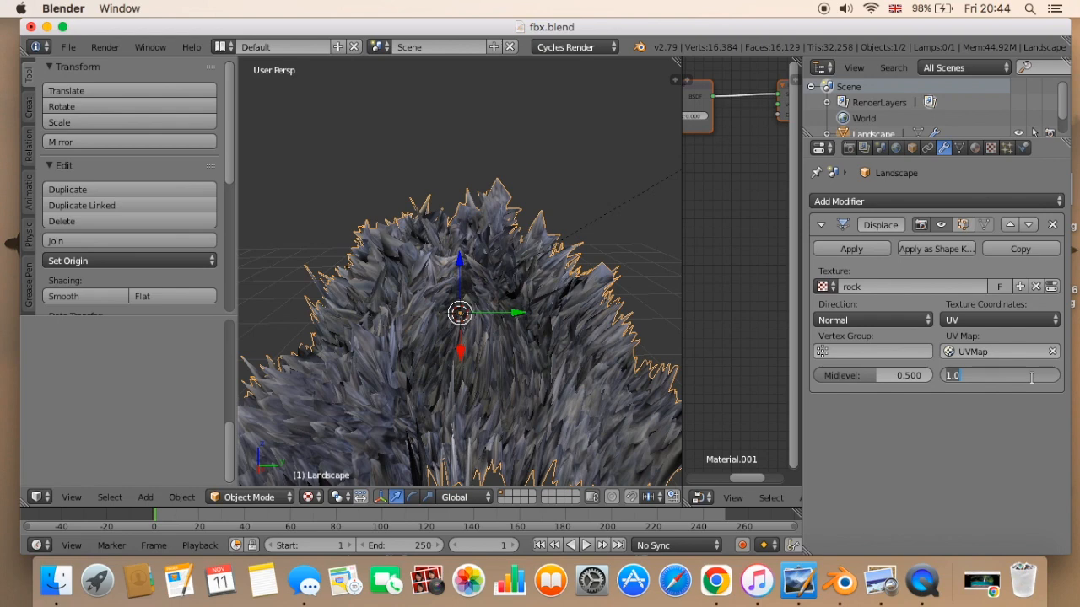
pyautogui.press('BackSpace')
pyautogui.press('Return')
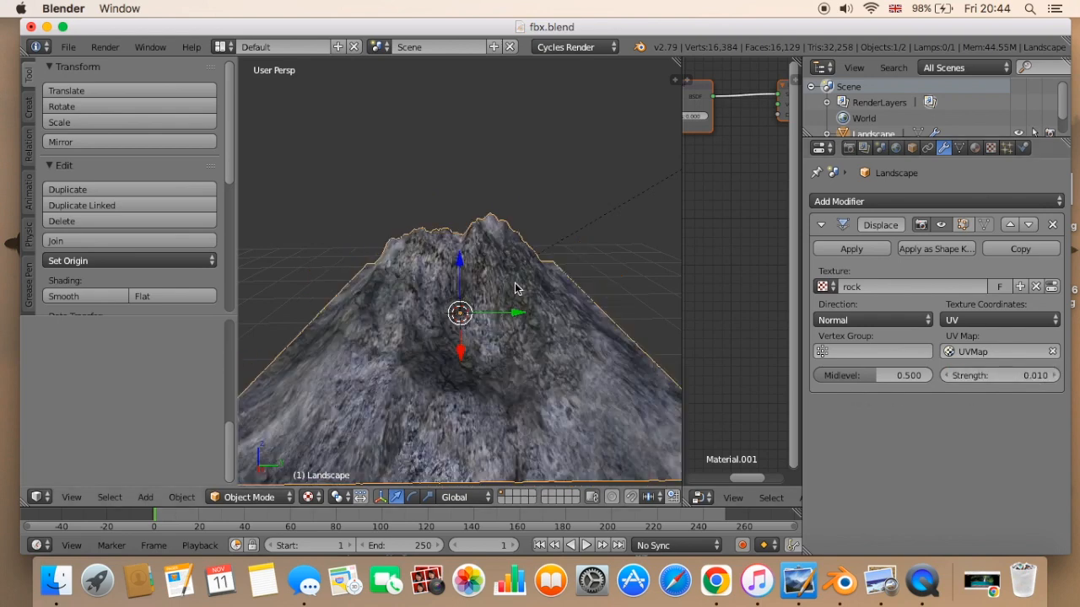
pyautogui.scroll(1, 518, 316)
pyautogui.moveTo(518, 316); pyautogui.dragTo(508, 289, button='middle')
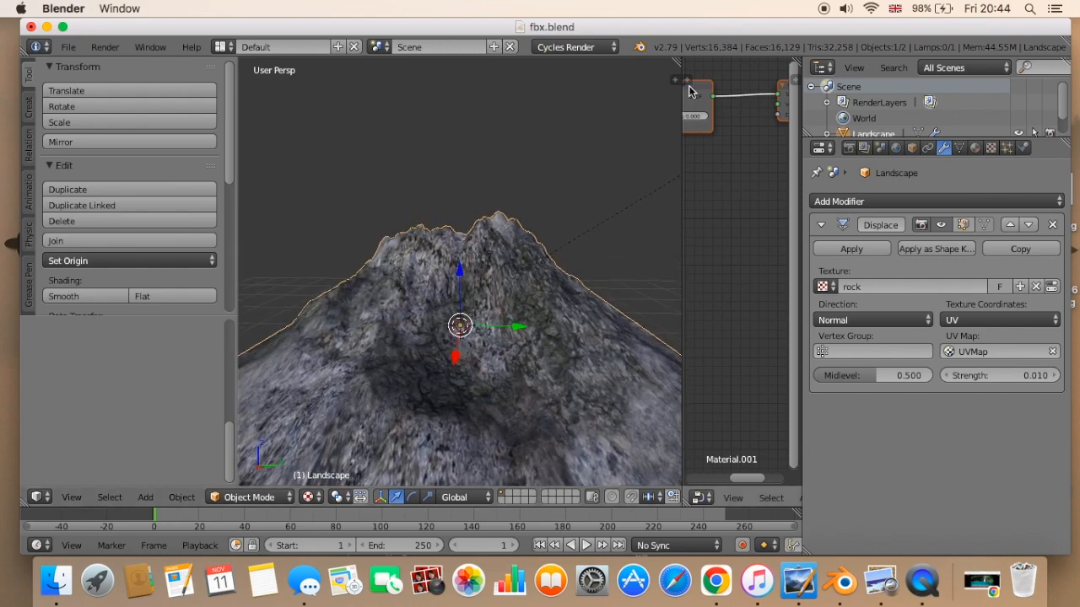
# Switch to Preview and read the subdivision surface instruction on reference image 5.
pyautogui.moveTo(714, 34); pyautogui.dragTo(692, 44)
pyautogui.click(653, 29)
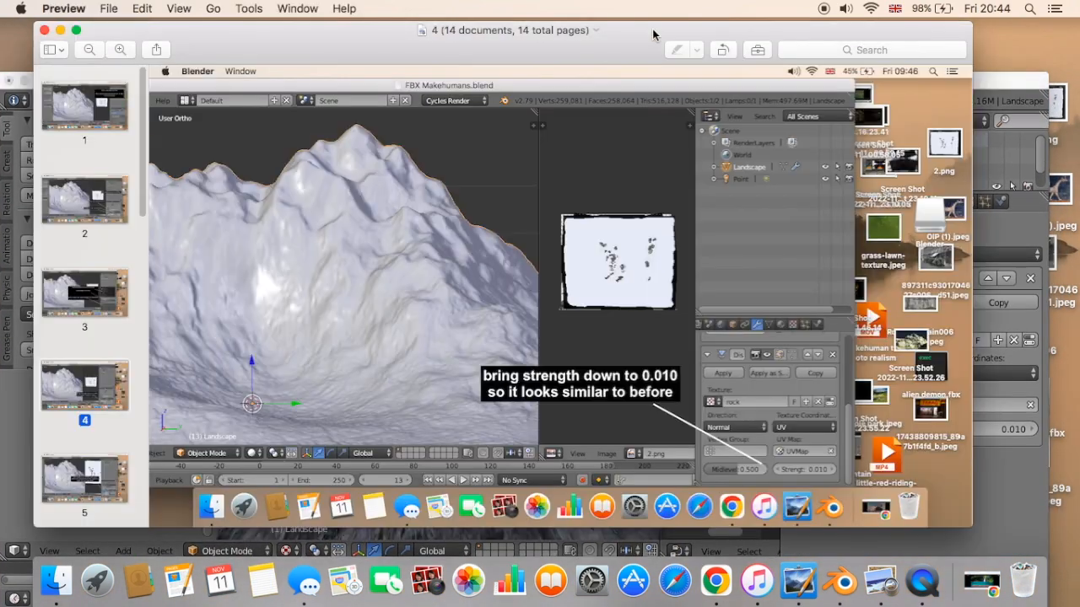
pyautogui.click(79, 475)
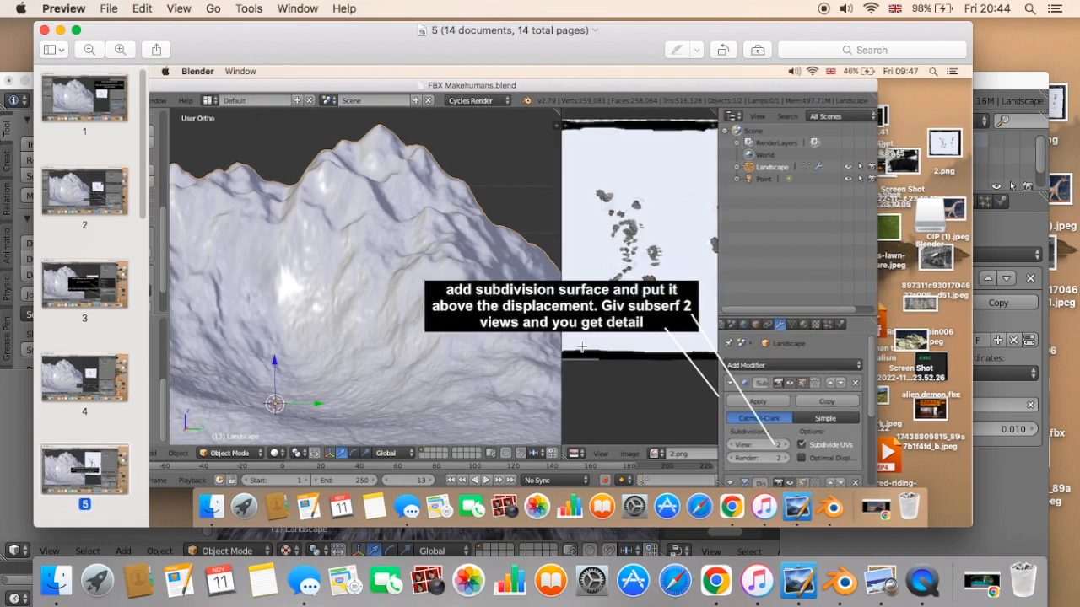
# Back in Blender, change the 3D view's shading to Solid.
pyautogui.moveTo(997, 84); pyautogui.dragTo(1005, 41)
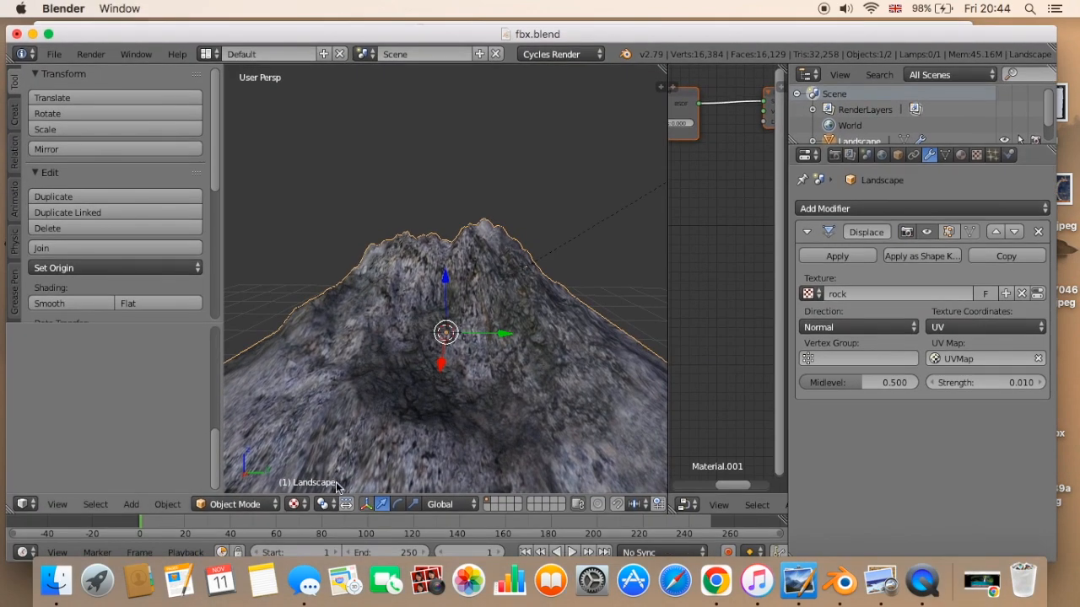
pyautogui.click(299, 504)
pyautogui.click(313, 453)
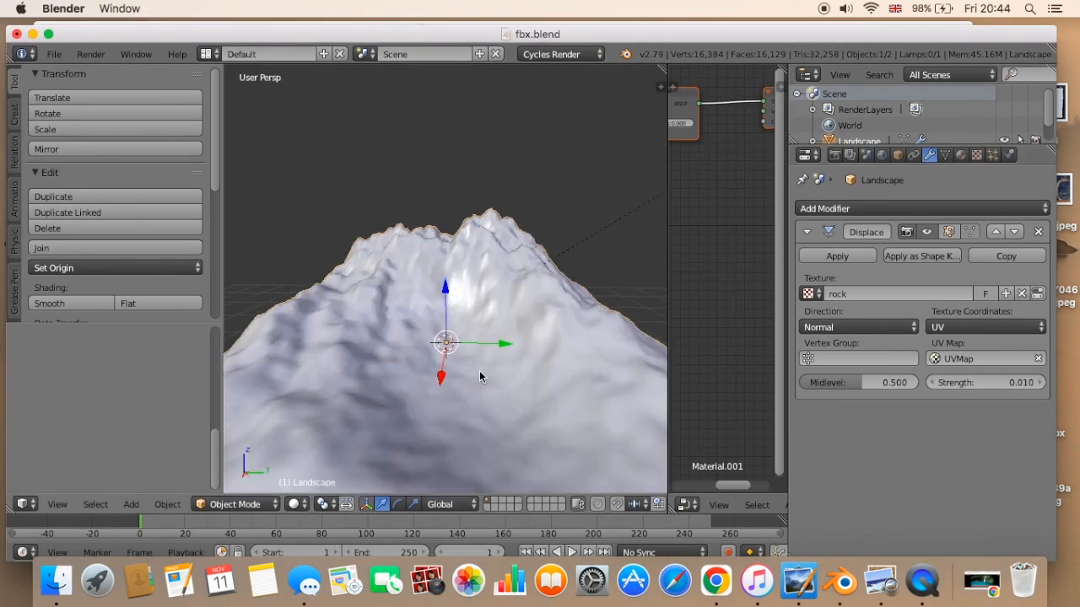
# Add a Subdivision Surface modifier to the Landscape with 2 view subdivisions and place it above the Displace modifier.
pyautogui.click(884, 211)
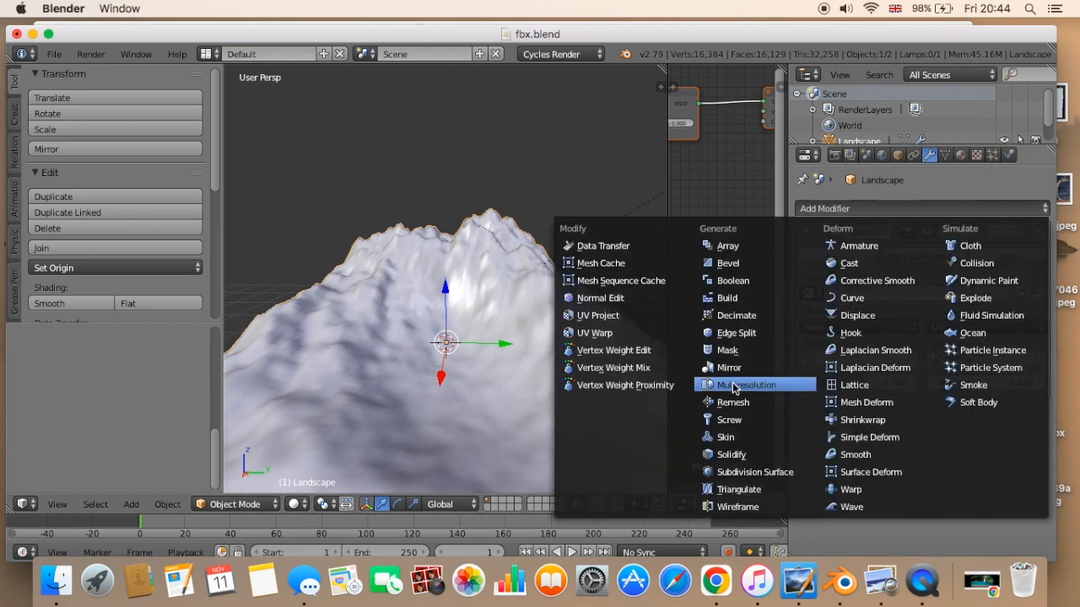
pyautogui.click(762, 476)
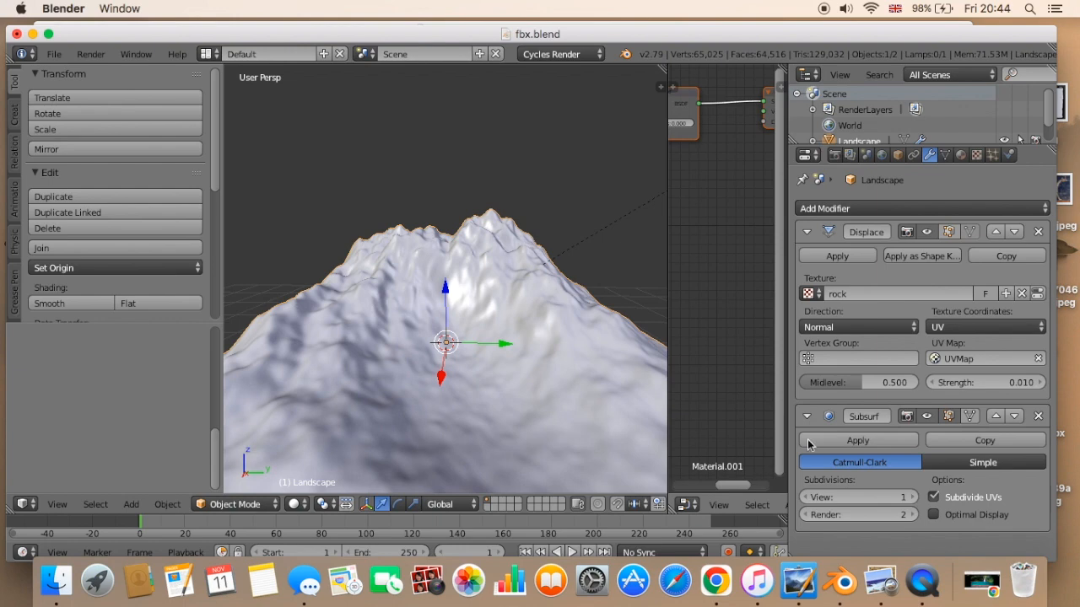
pyautogui.click(911, 498)
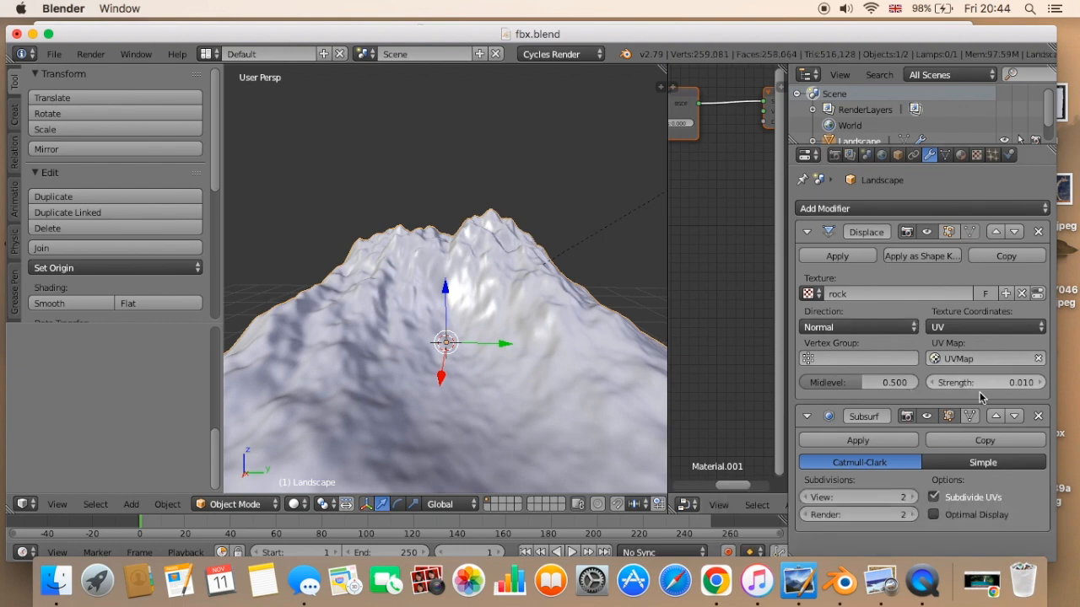
pyautogui.click(996, 416)
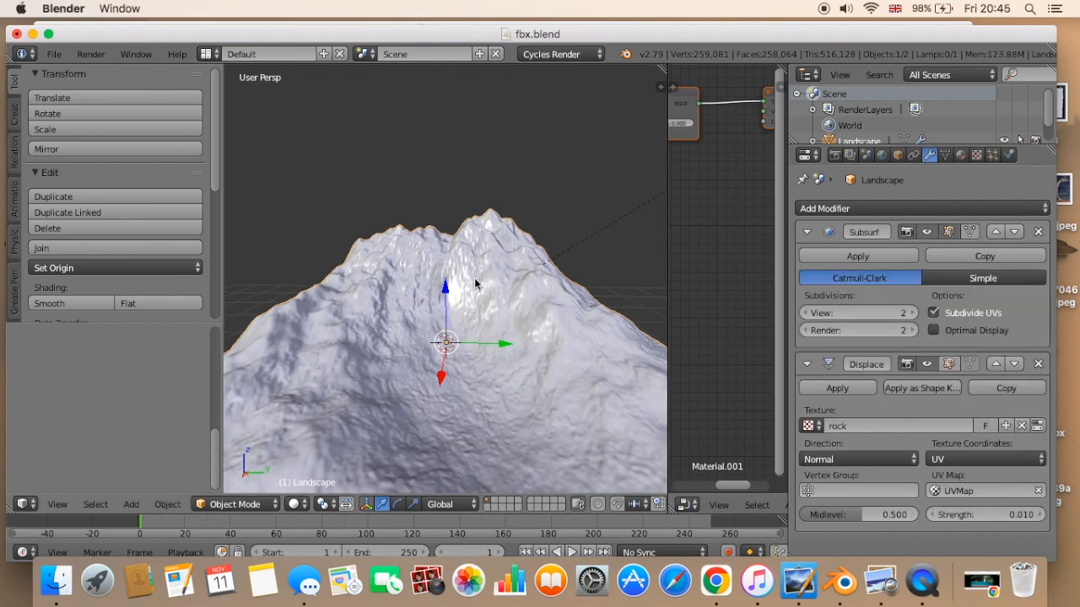
# Switch to Preview and read the second displacement instruction on reference image 7.
pyautogui.moveTo(677, 35); pyautogui.dragTo(662, 101)
pyautogui.click(636, 45)
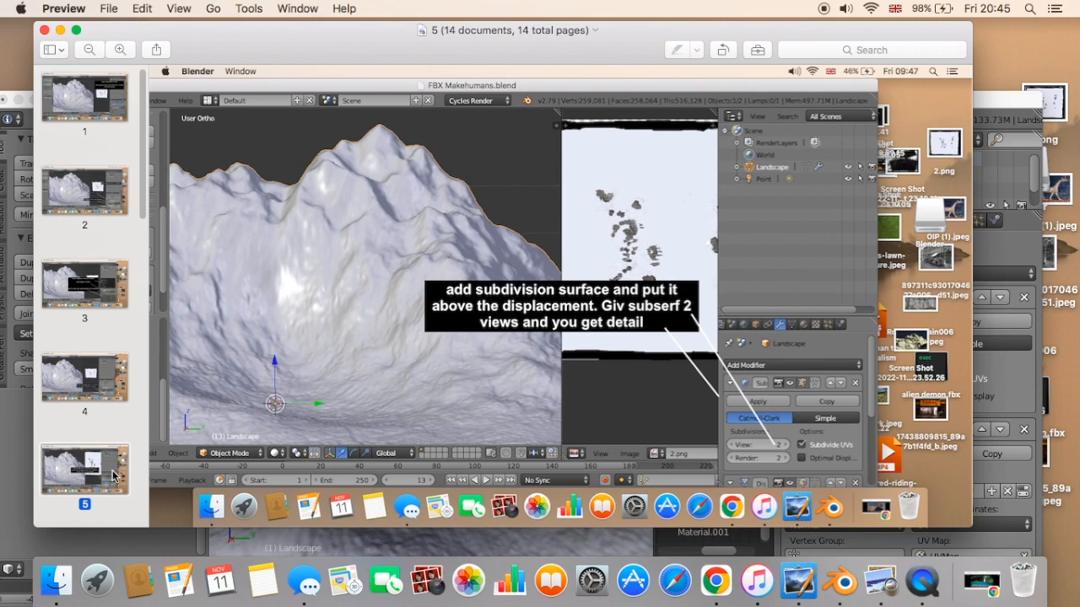
pyautogui.press('Down')
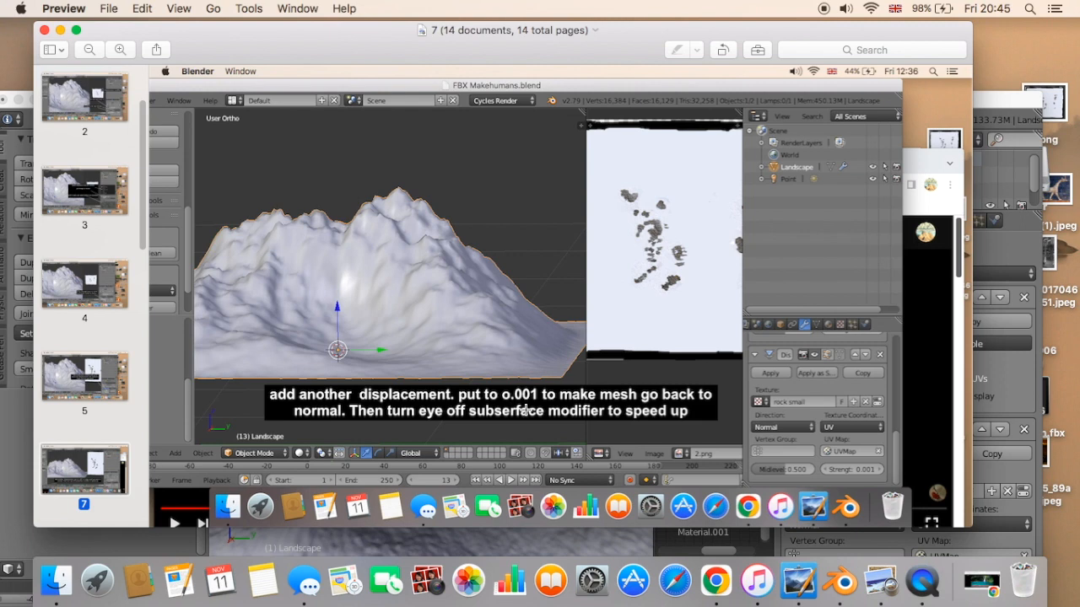
# Back in Blender, turn off the Subsurf modifier's viewport display and add a second Displace modifier to the Landscape.
pyautogui.click(996, 108)
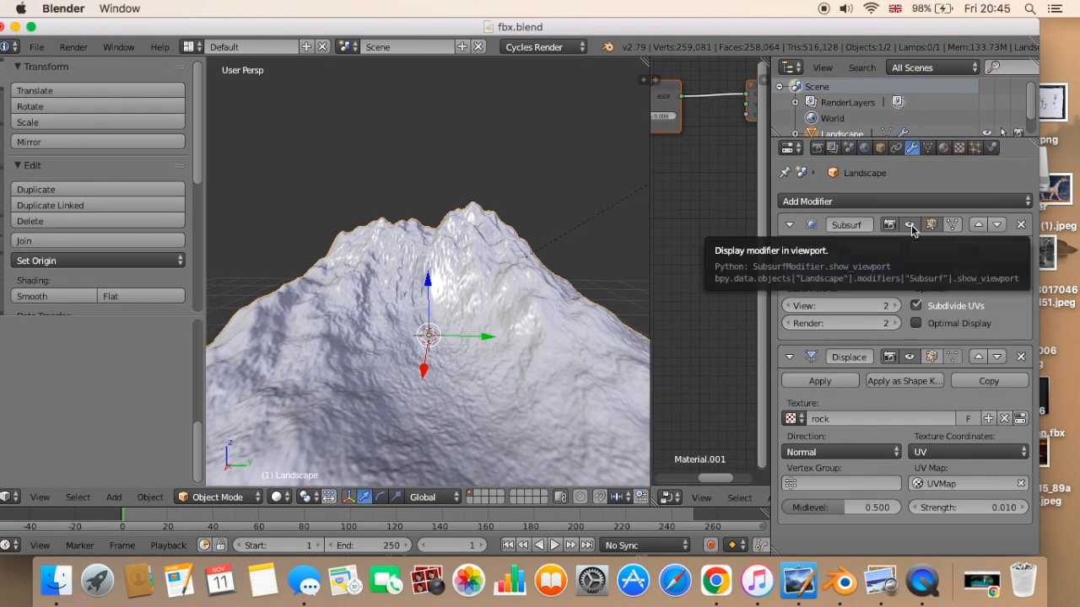
pyautogui.click(910, 225)
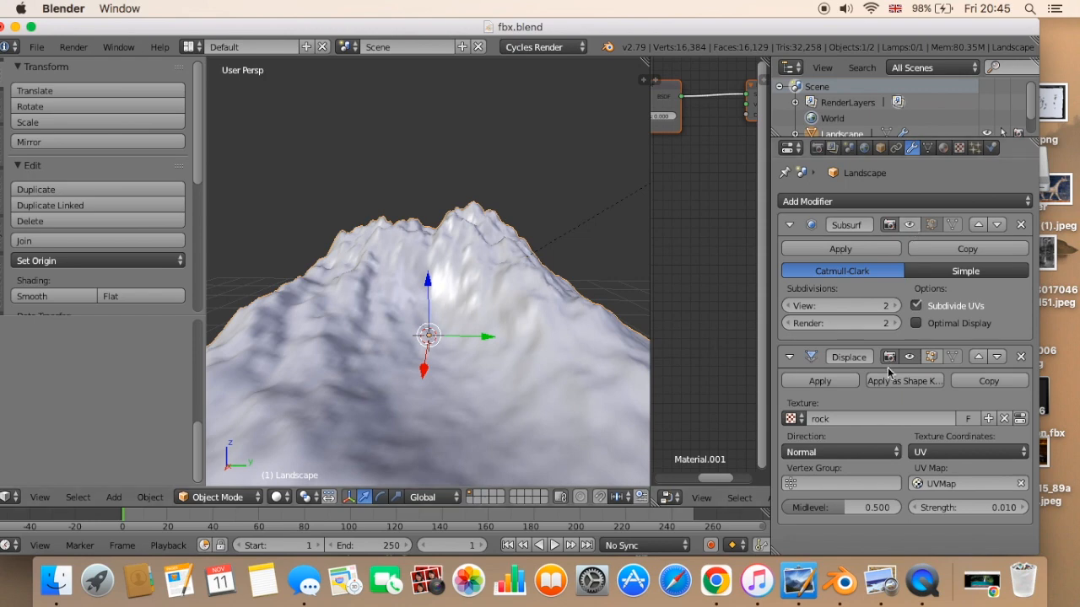
pyautogui.click(906, 203)
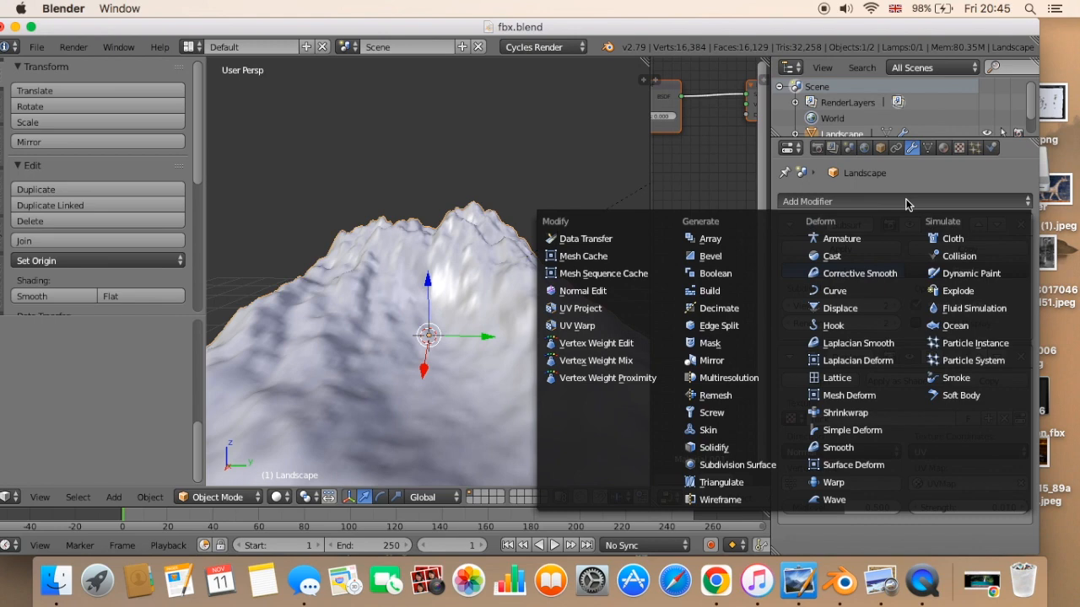
pyautogui.click(843, 308)
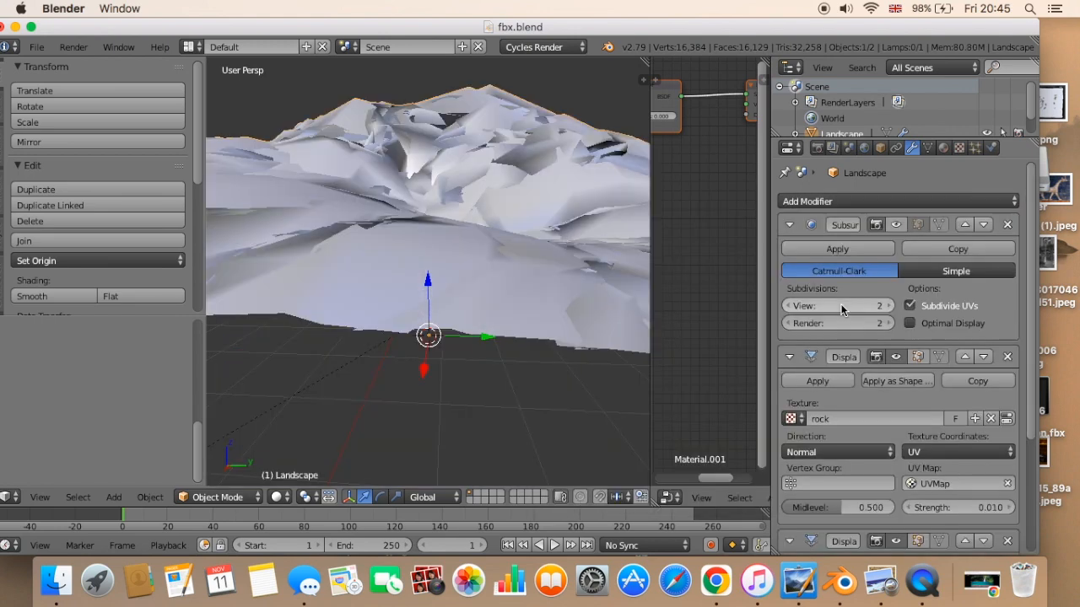
pyautogui.scroll(-5, 845, 380)
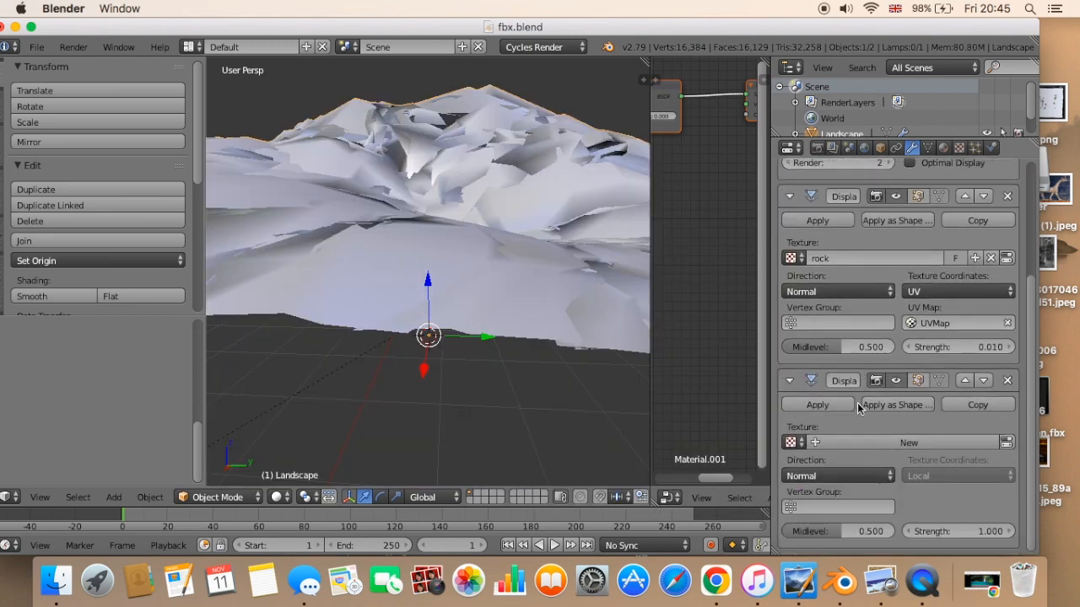
# Create a new texture for the second Displace modifier and name it small rock.
pyautogui.click(848, 441)
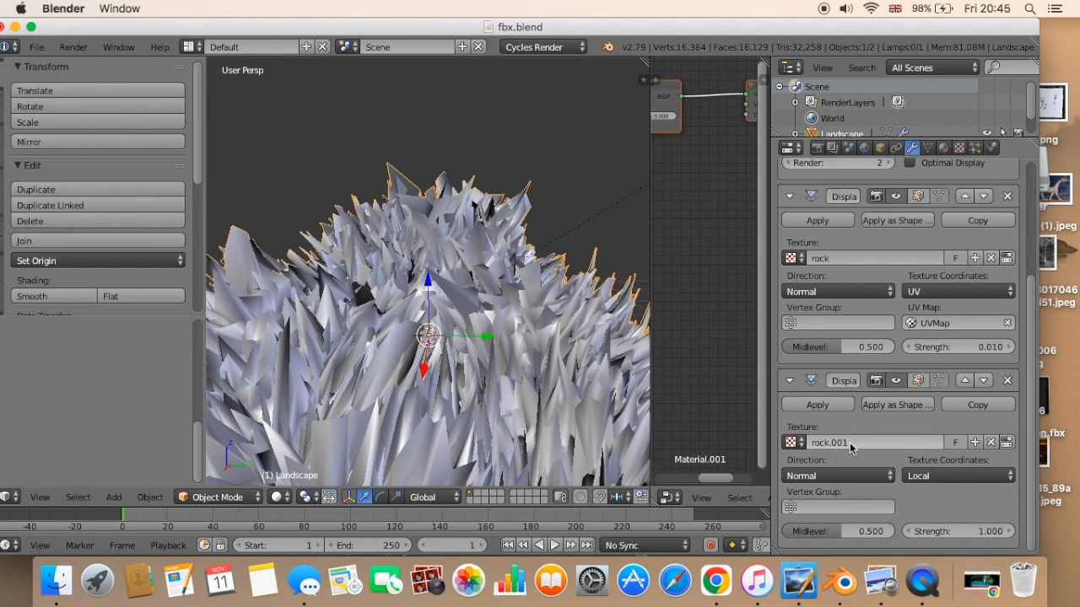
pyautogui.click(849, 443)
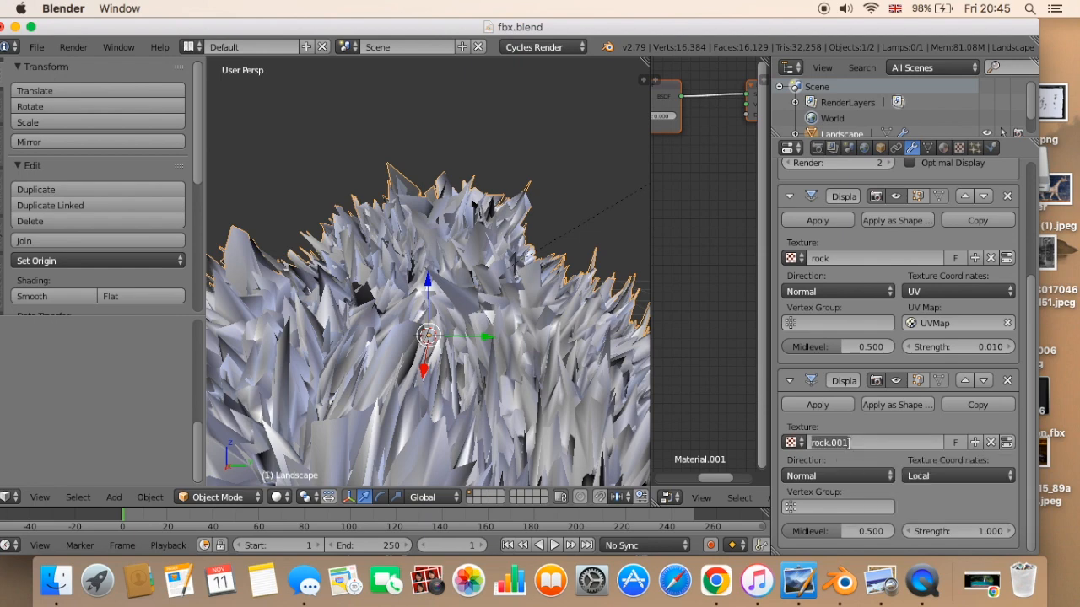
pyautogui.write('small')
pyautogui.press('Return')
# Set the second Displace modifier's strength to 0.01.
pyautogui.click(990, 532)
pyautogui.press('BackSpace')
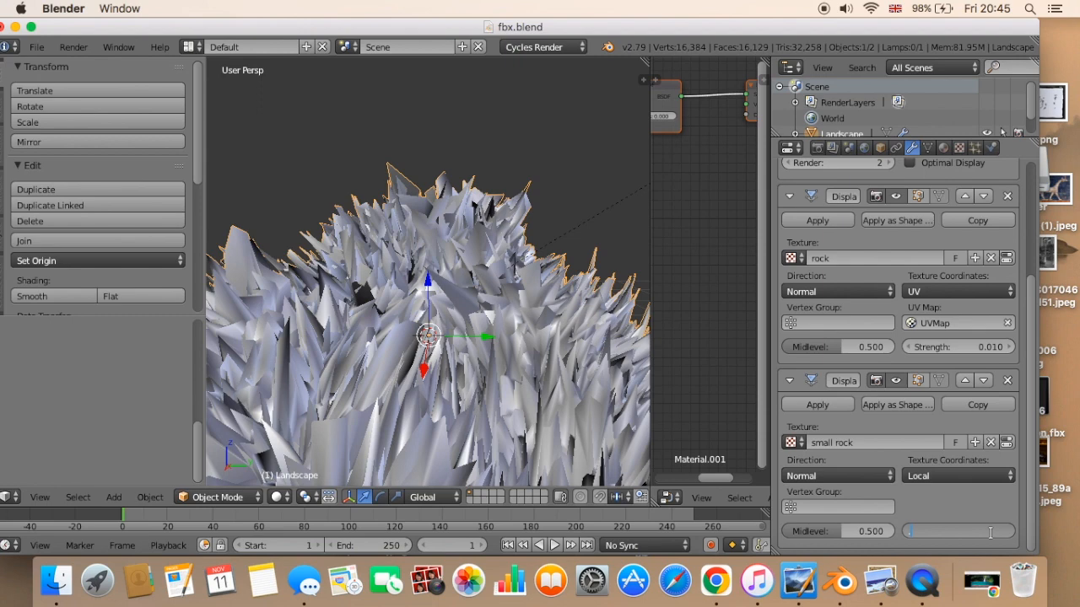
pyautogui.write('.01')
pyautogui.press('Return')
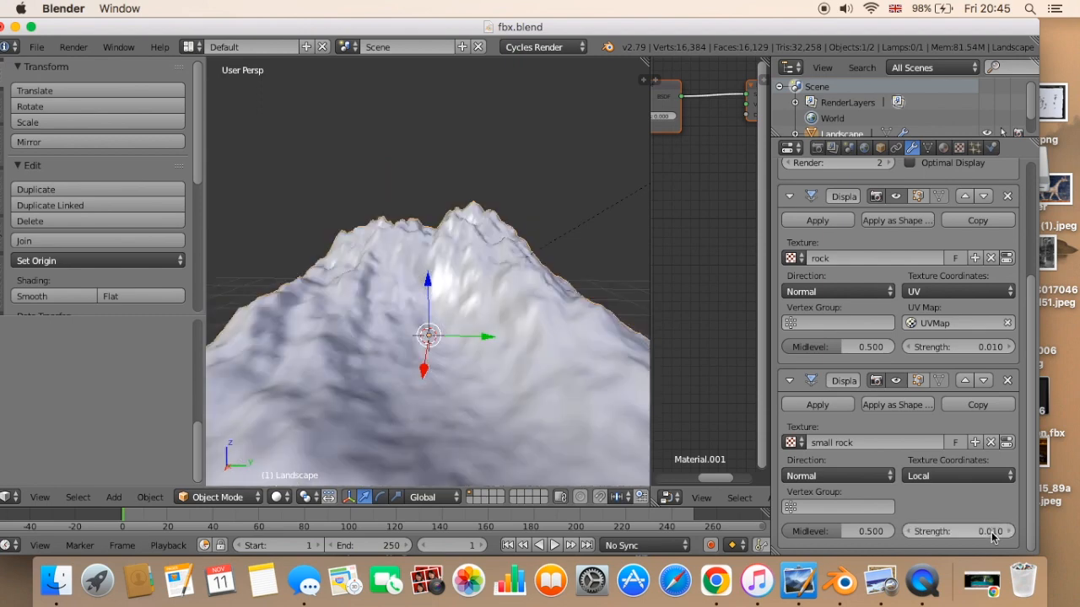
# Open the small rock texture's settings and load mountain texture copy.jpeg from the rock textures folder as its image.
pyautogui.click(1008, 443)
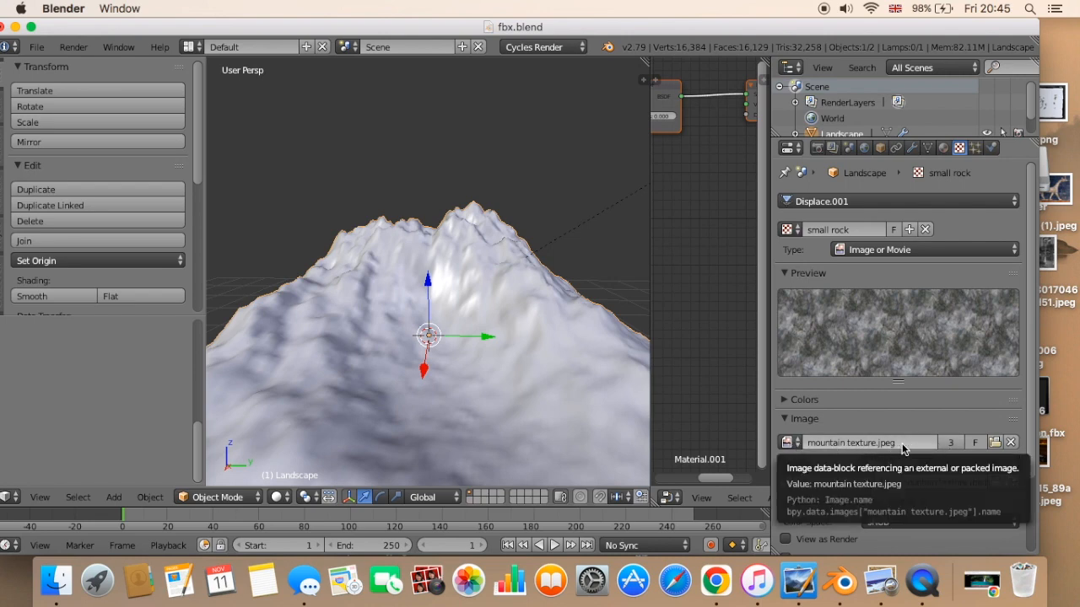
pyautogui.click(995, 444)
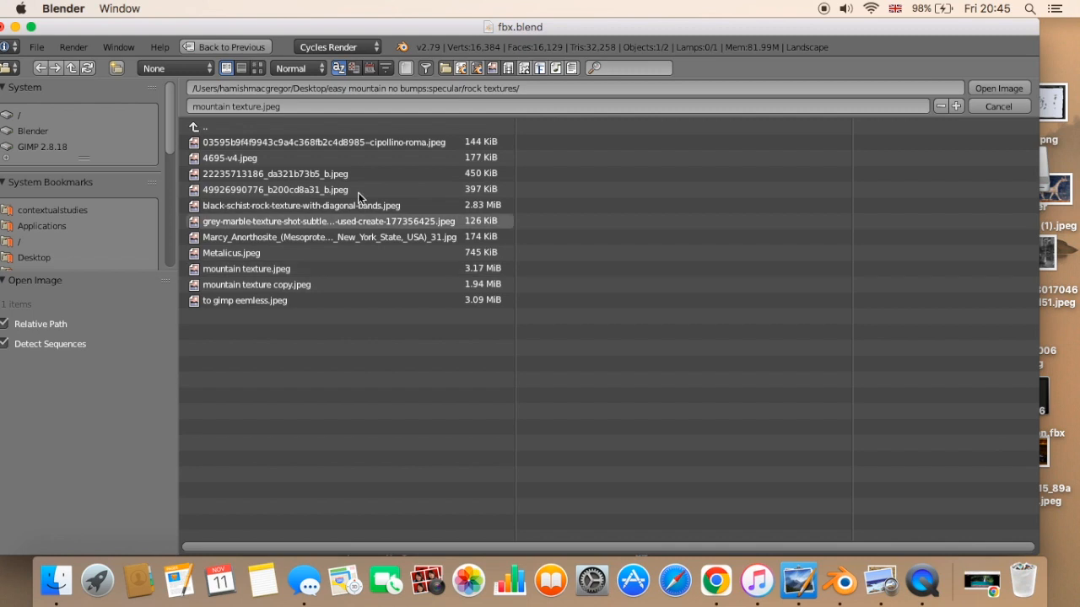
pyautogui.click(258, 67)
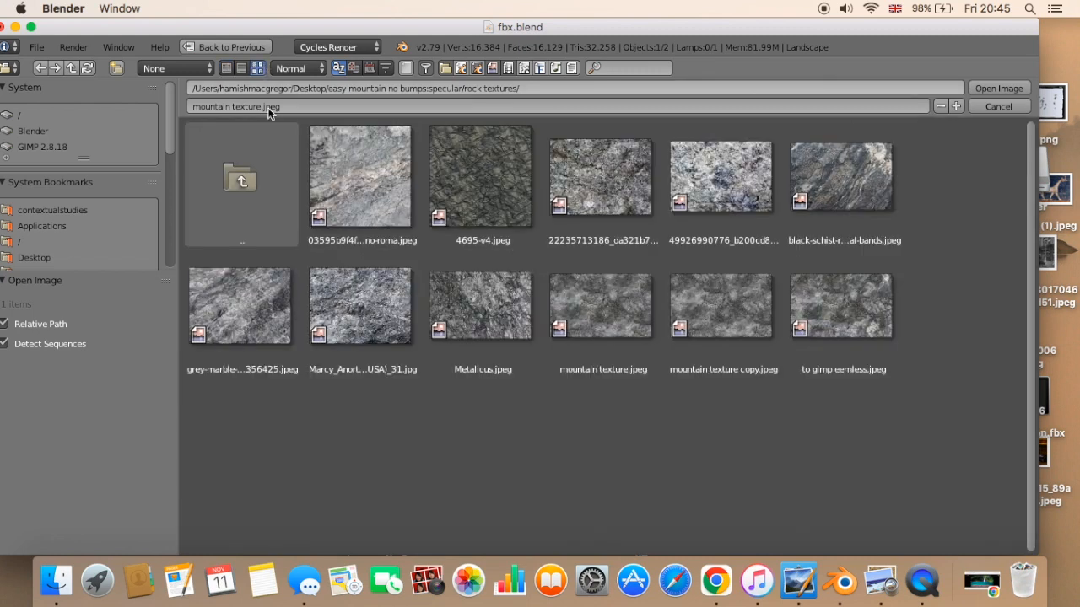
pyautogui.click(708, 300)
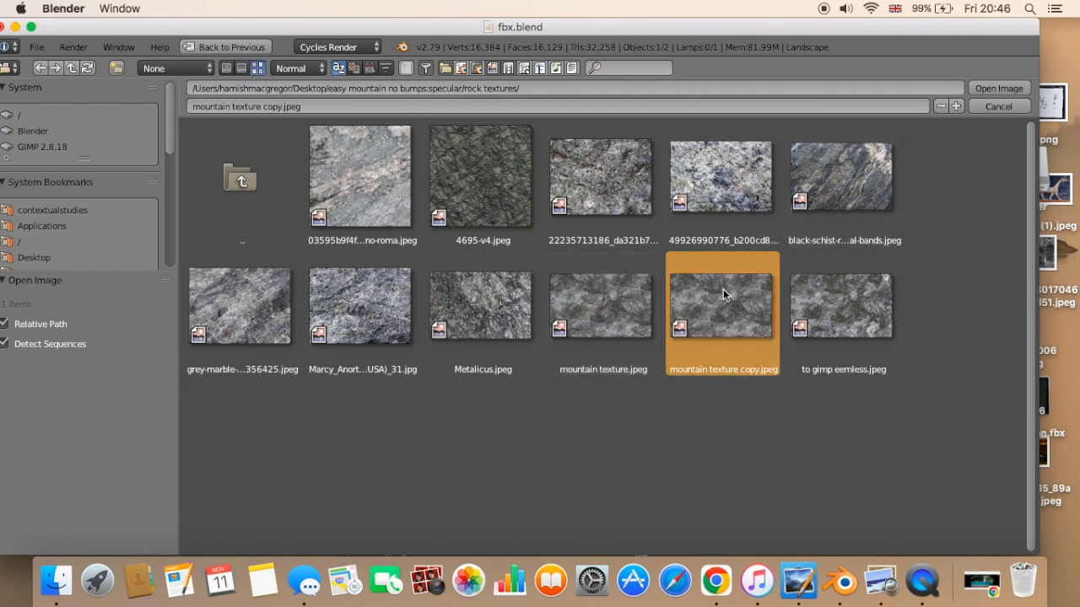
pyautogui.click(995, 90)
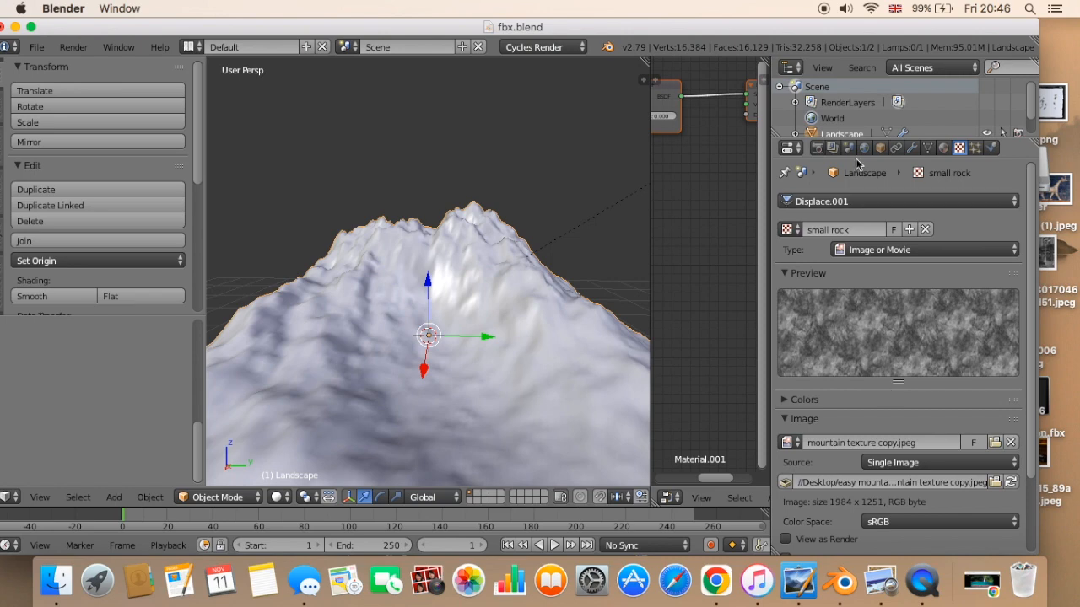
# Switch to Preview and read the small rock texture and strength instructions on reference images 8 and 9.
pyautogui.moveTo(692, 25); pyautogui.dragTo(702, 77)
pyautogui.click(518, 30)
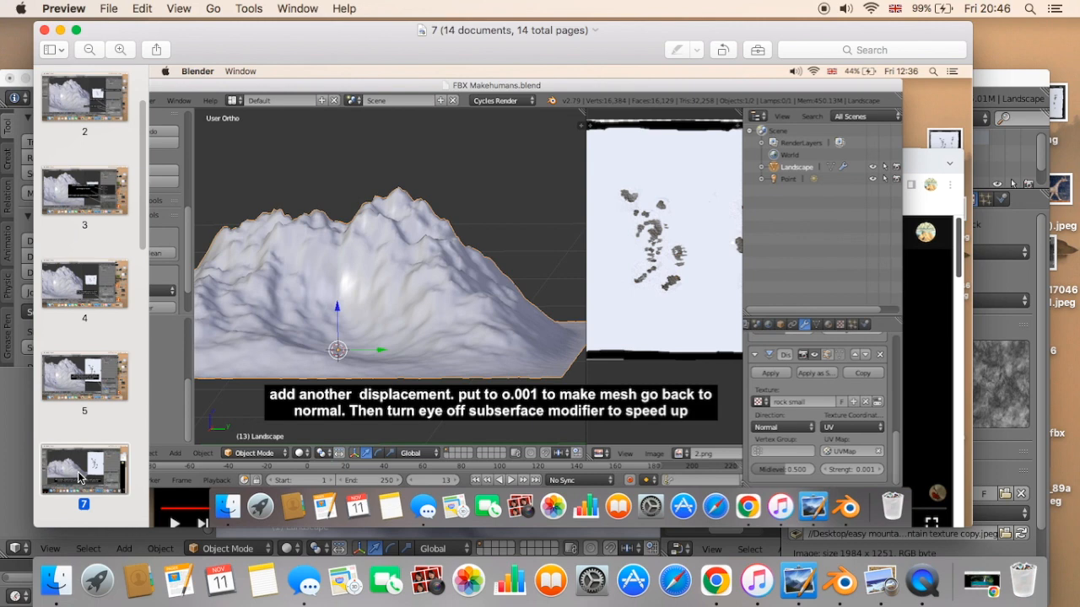
pyautogui.press('Down')
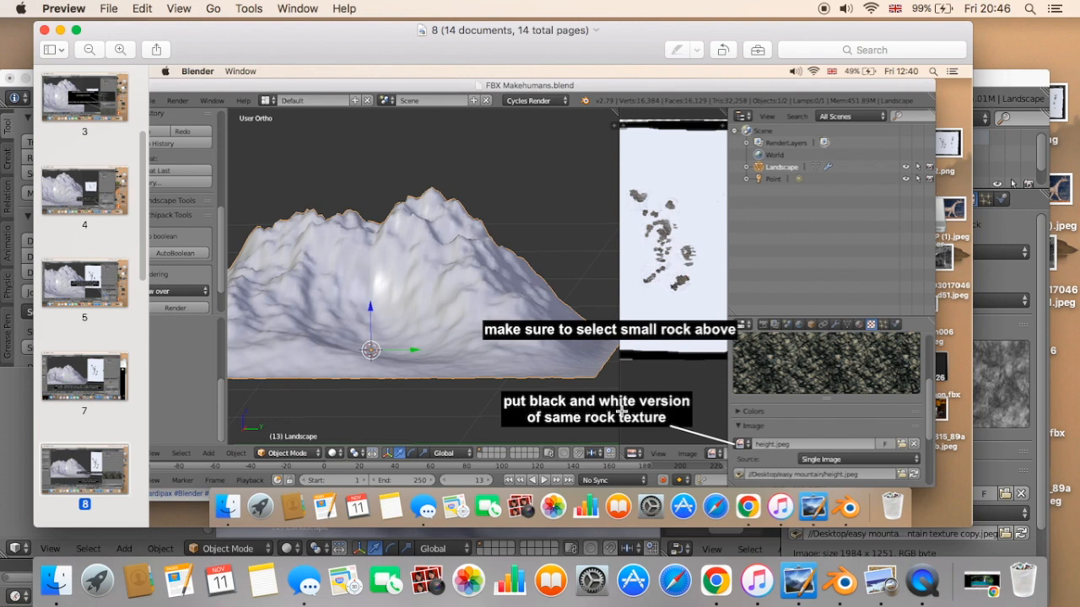
pyautogui.press('Down')
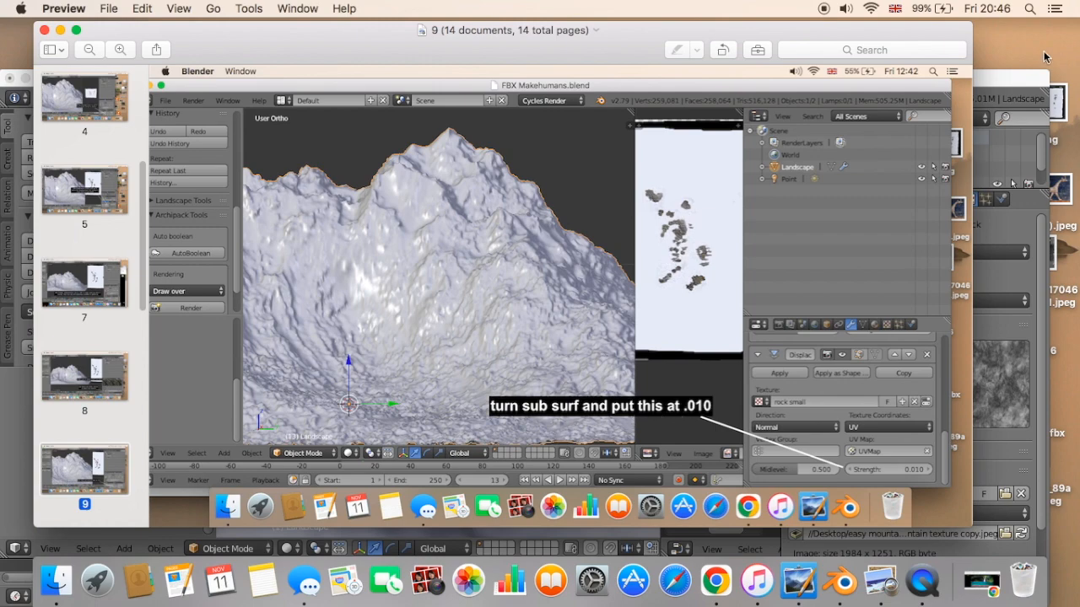
# Check the small rock Displace modifier's settings in Blender, and view reference image 10 in Preview.
pyautogui.moveTo(1012, 80); pyautogui.dragTo(1010, 28)
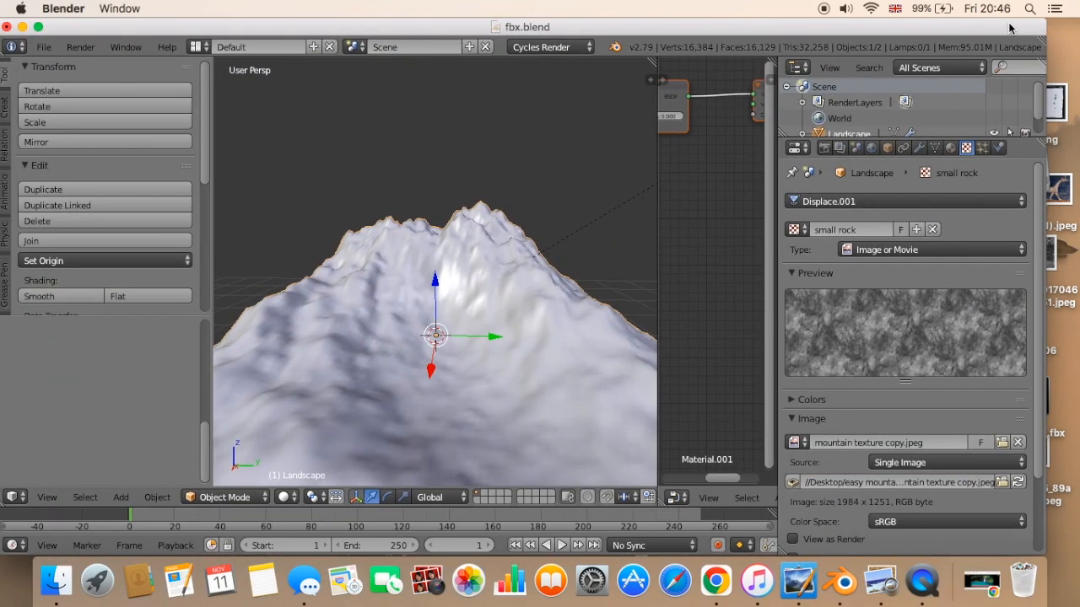
pyautogui.click(919, 150)
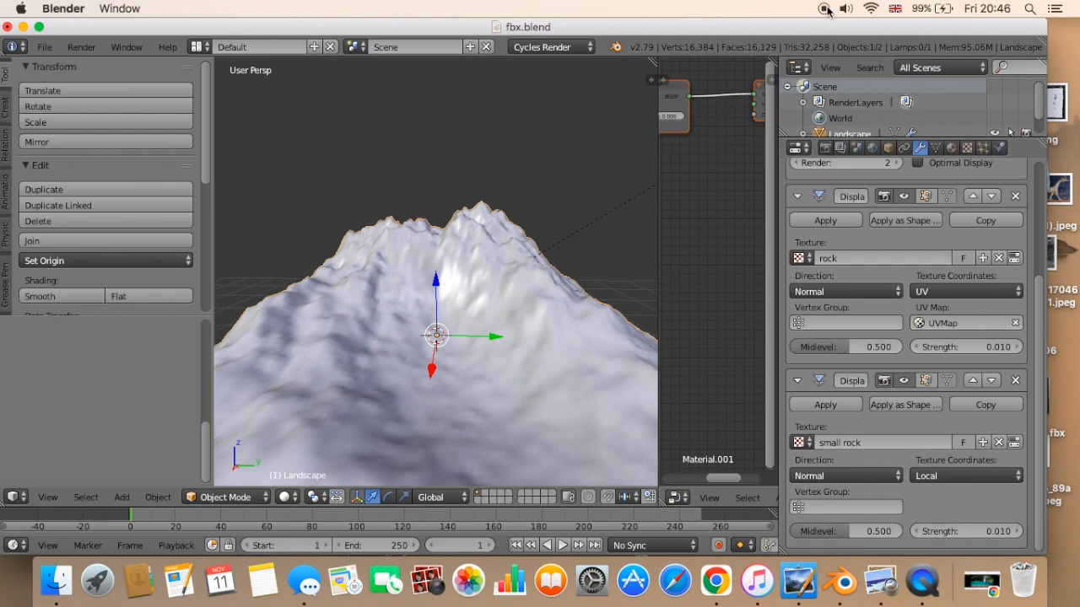
pyautogui.click(751, 78)
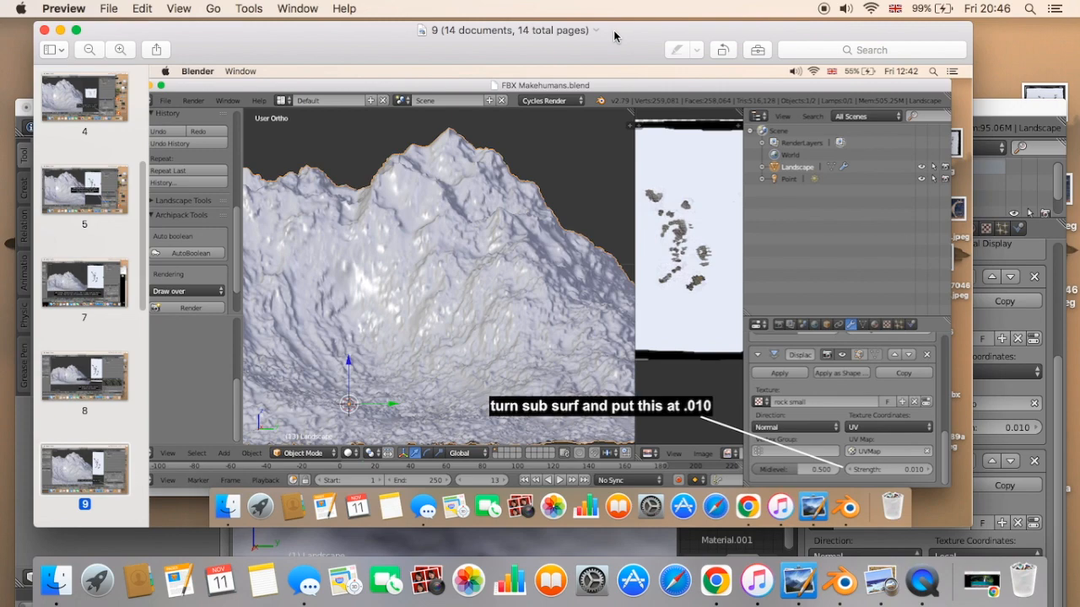
pyautogui.press('Down')
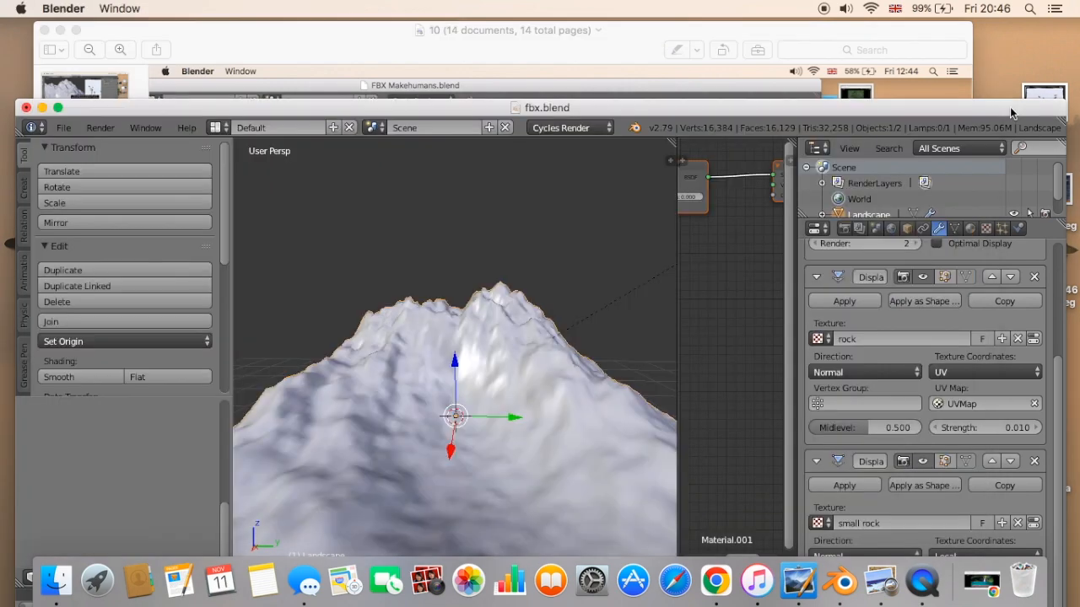
# Switch to Blender and set the small rock texture's image mapping crop maximum to X 1.02 and Y 1.03.
pyautogui.click(995, 126)
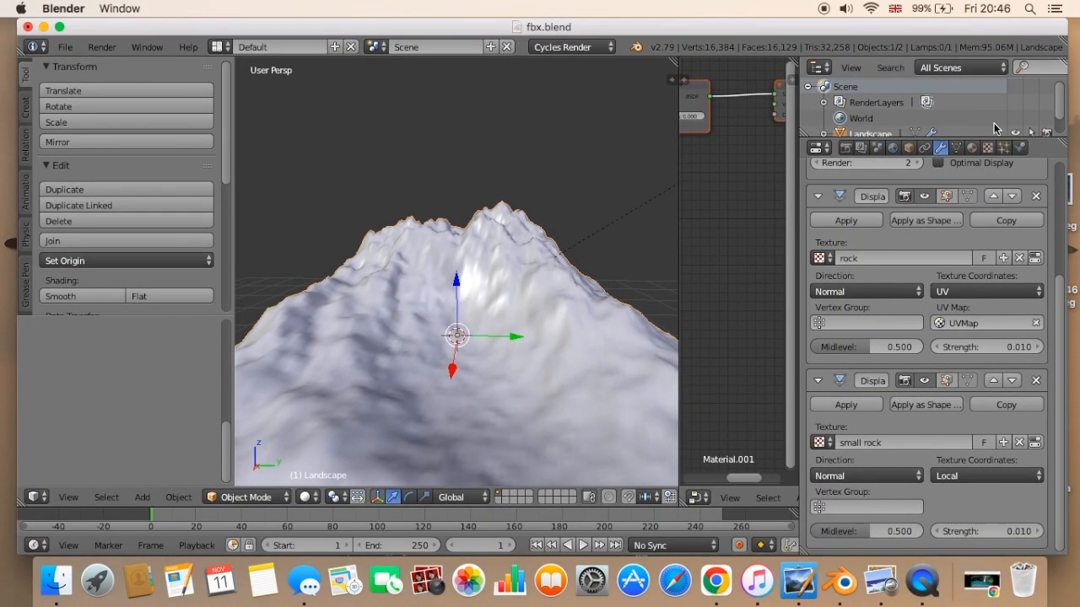
pyautogui.click(988, 148)
pyautogui.scroll(-3, 909, 399)
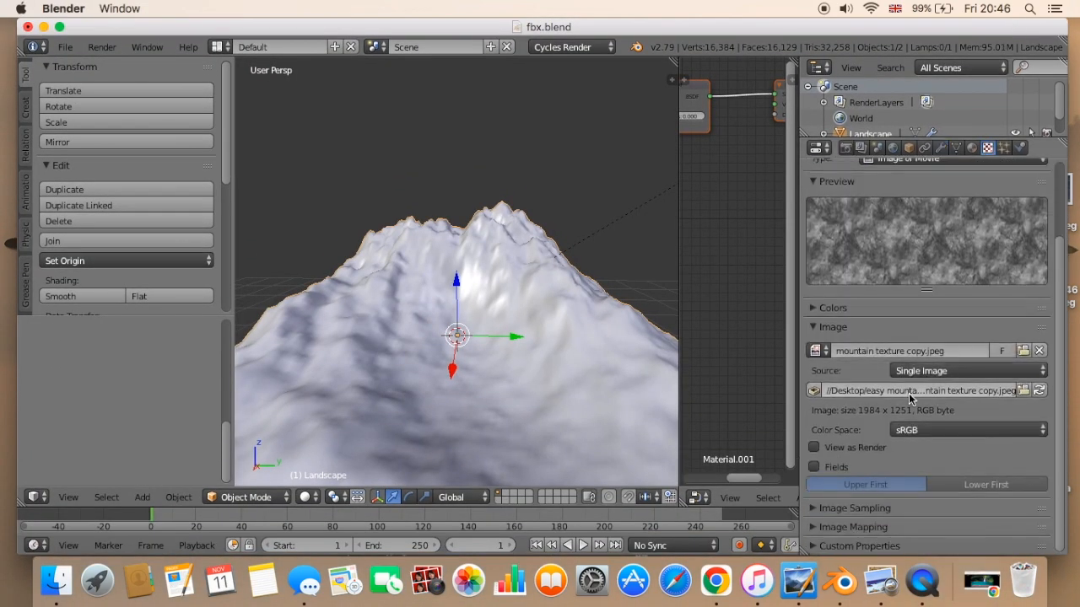
pyautogui.click(813, 528)
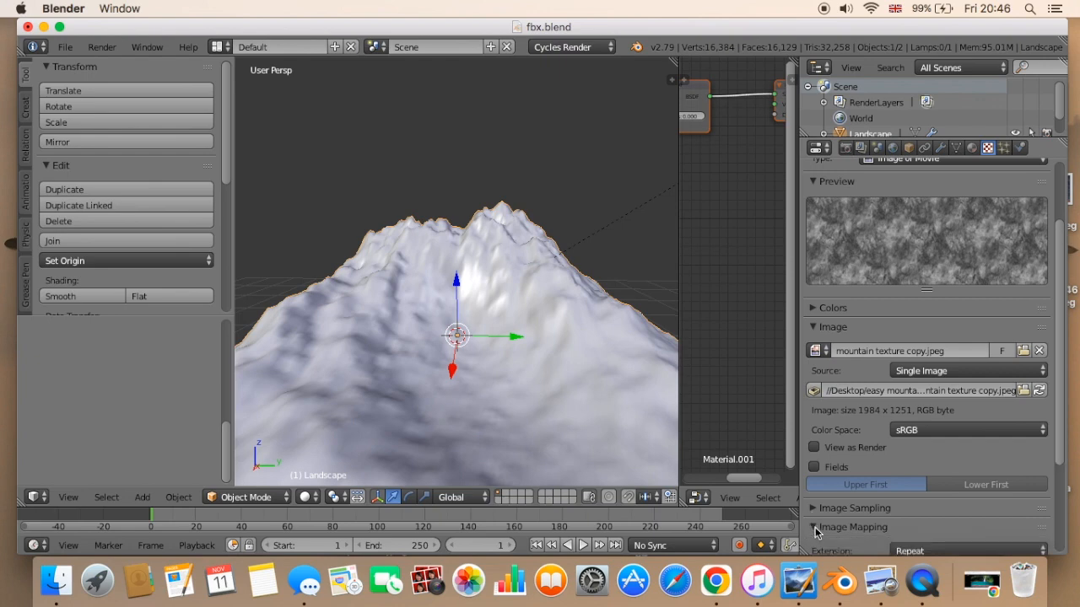
pyautogui.scroll(-4, 814, 530)
pyautogui.click(1039, 510)
pyautogui.click(1041, 510)
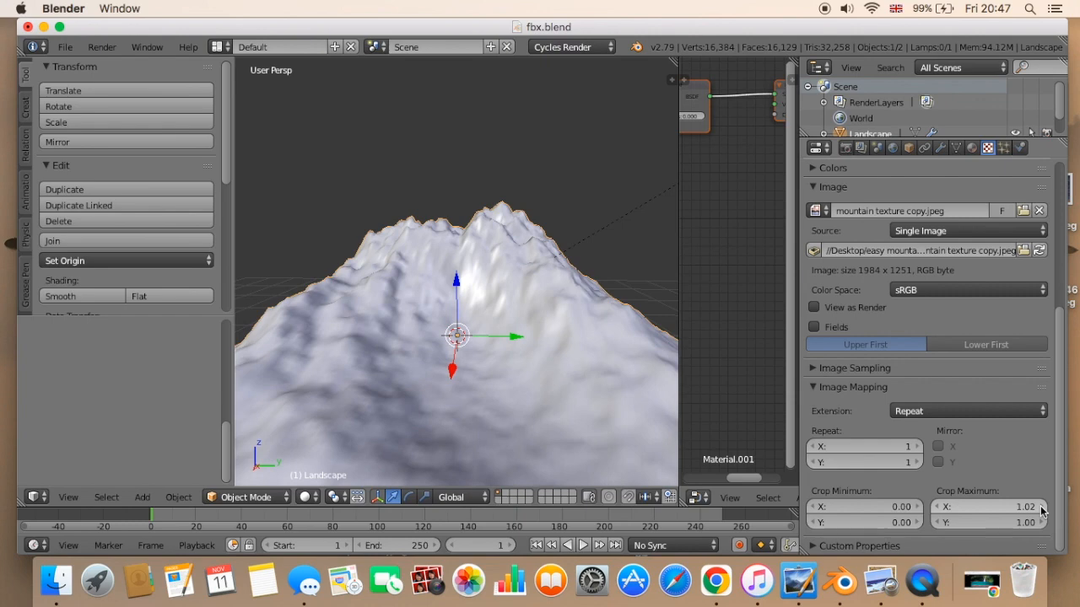
pyautogui.click(1041, 523)
pyautogui.click(1041, 523)
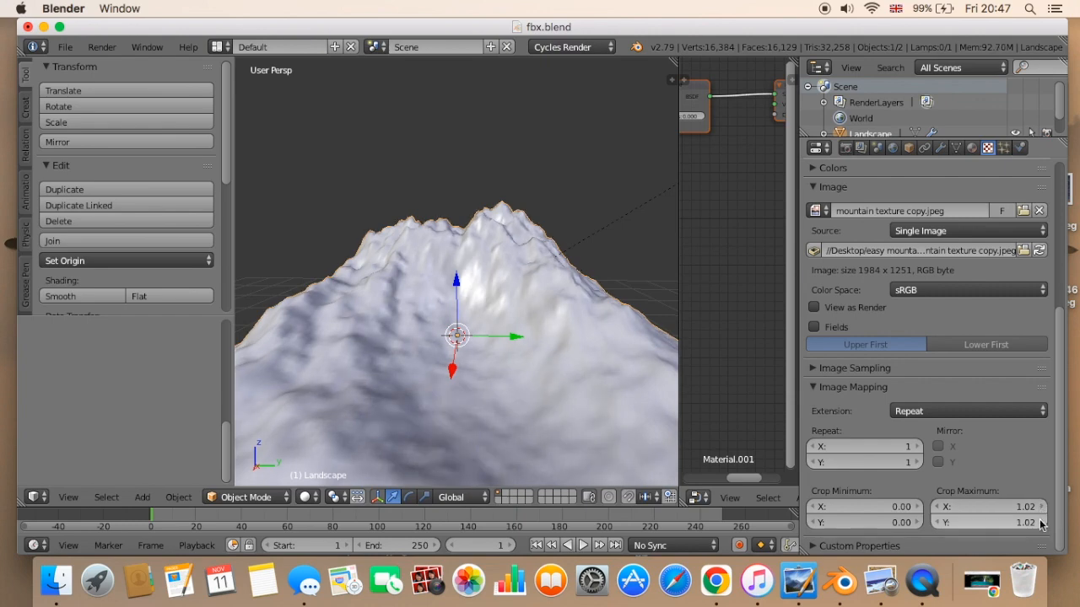
pyautogui.click(1041, 523)
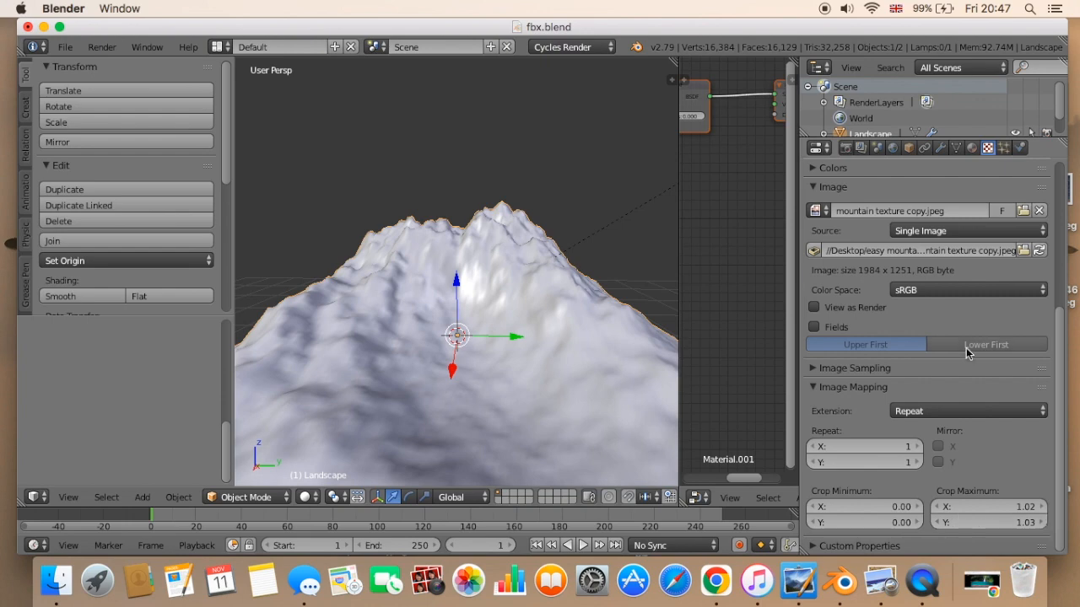
# Return to the landscape's modifier settings and inspect the displaced mountain surface.
pyautogui.click(941, 149)
pyautogui.scroll(5, 957, 272)
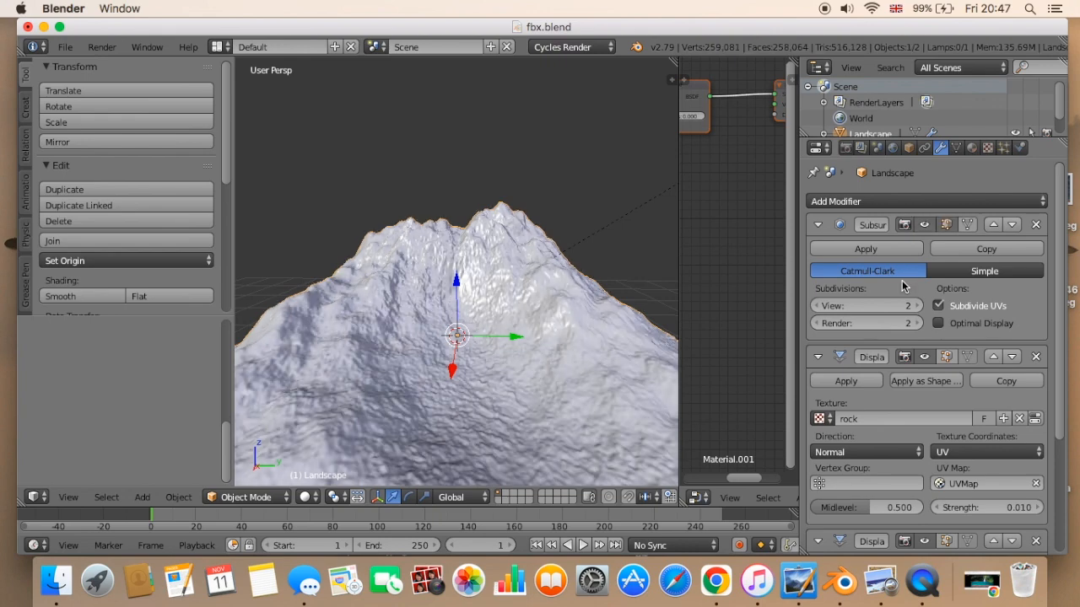
pyautogui.scroll(1, 536, 367)
pyautogui.moveTo(549, 360); pyautogui.dragTo(544, 362, button='middle')
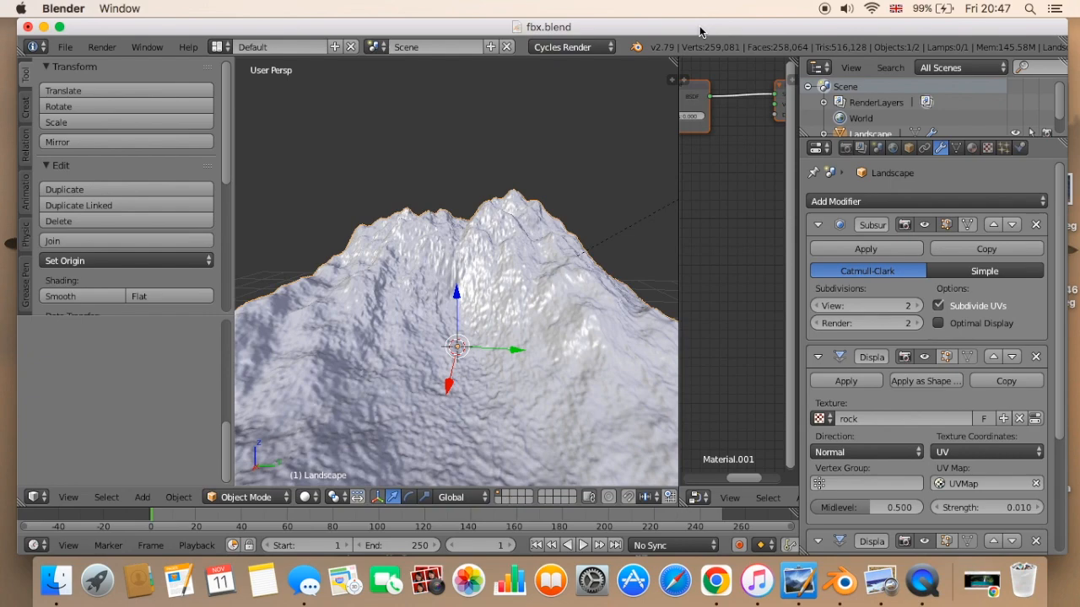
# Switch to Preview and read the material and subdivision instructions on reference images 11 and 12.
pyautogui.moveTo(700, 30); pyautogui.dragTo(701, 128)
pyautogui.click(411, 46)
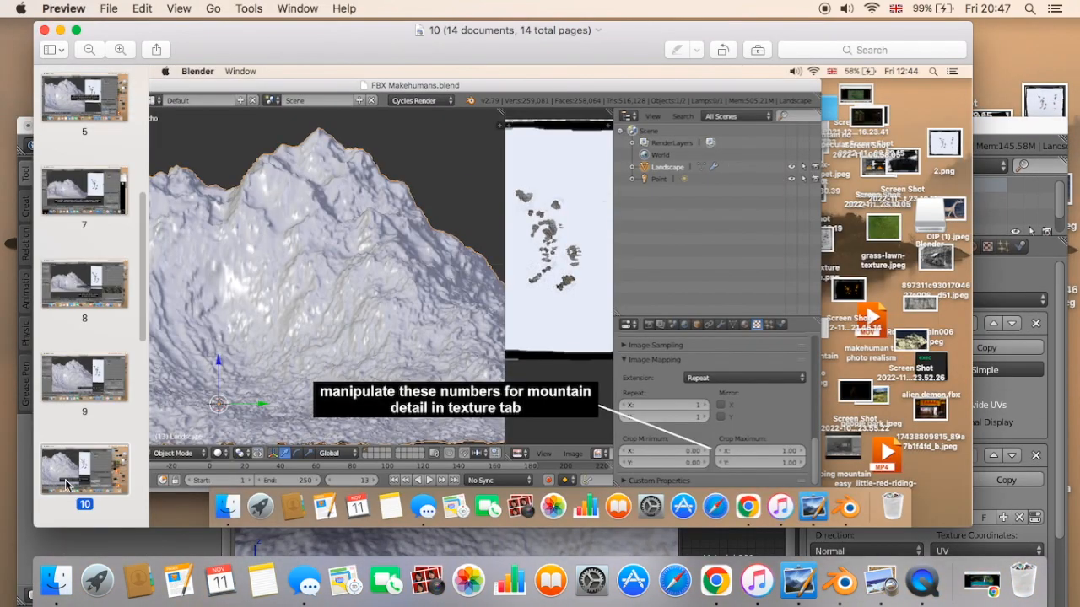
pyautogui.press('Down')
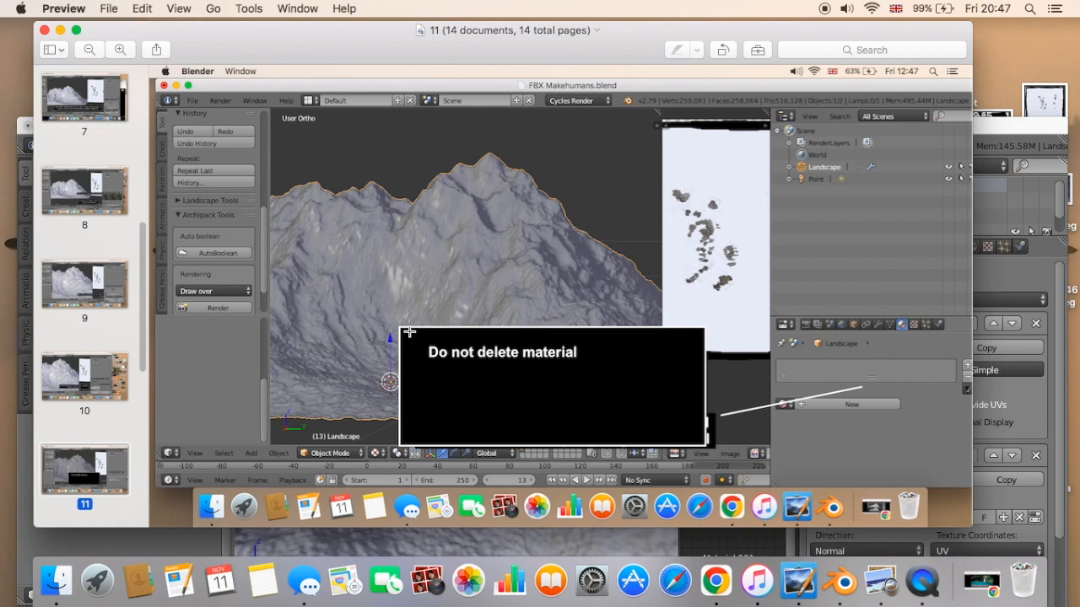
pyautogui.press('Down')
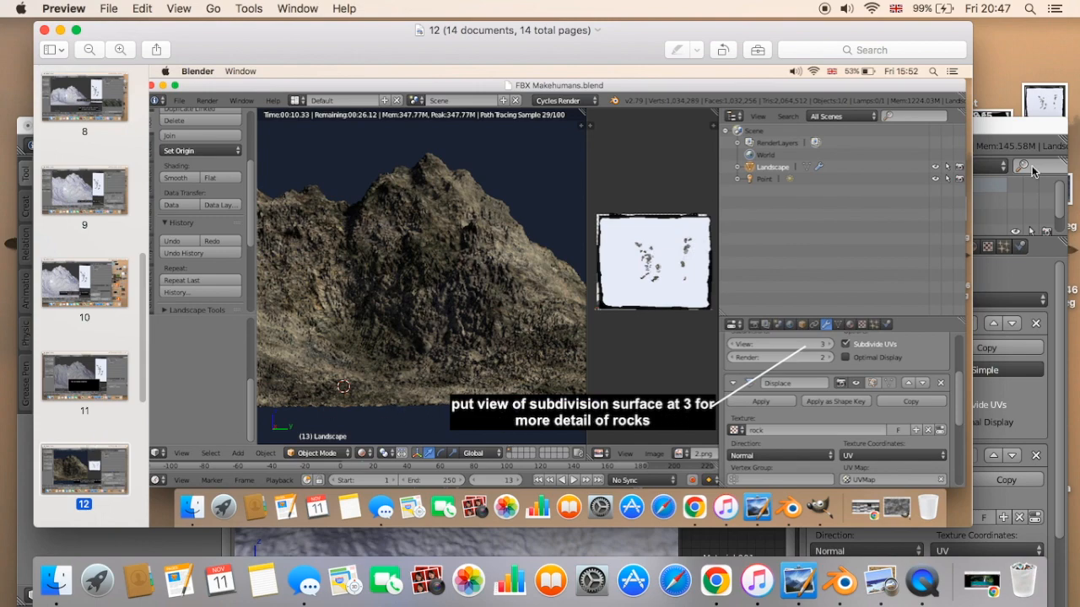
# Switch to Blender and inspect the textured mountain in Rendered viewport shading.
pyautogui.click(1019, 133)
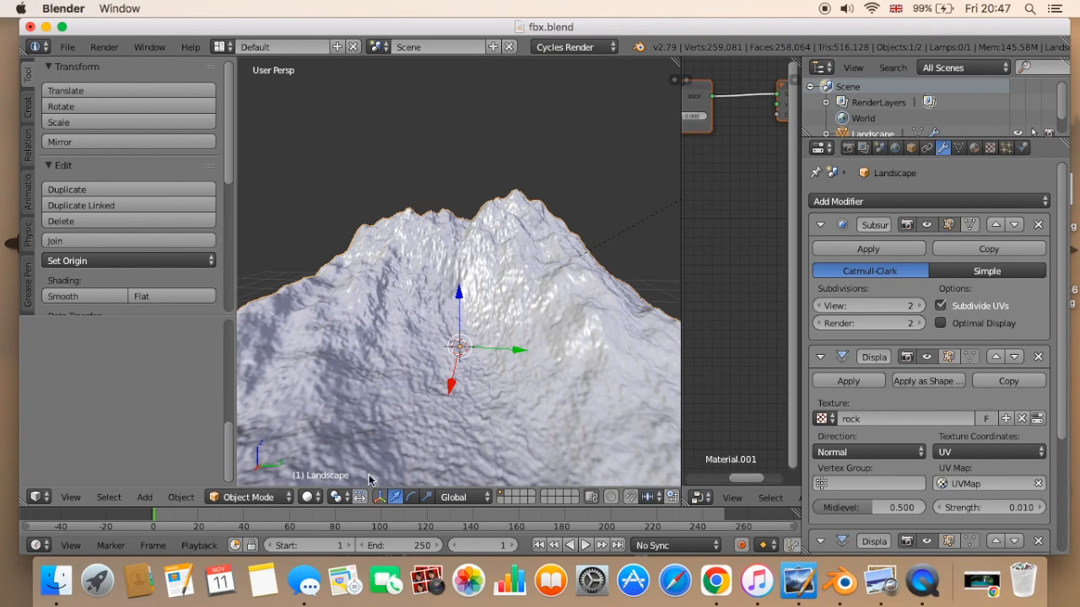
pyautogui.click(310, 497)
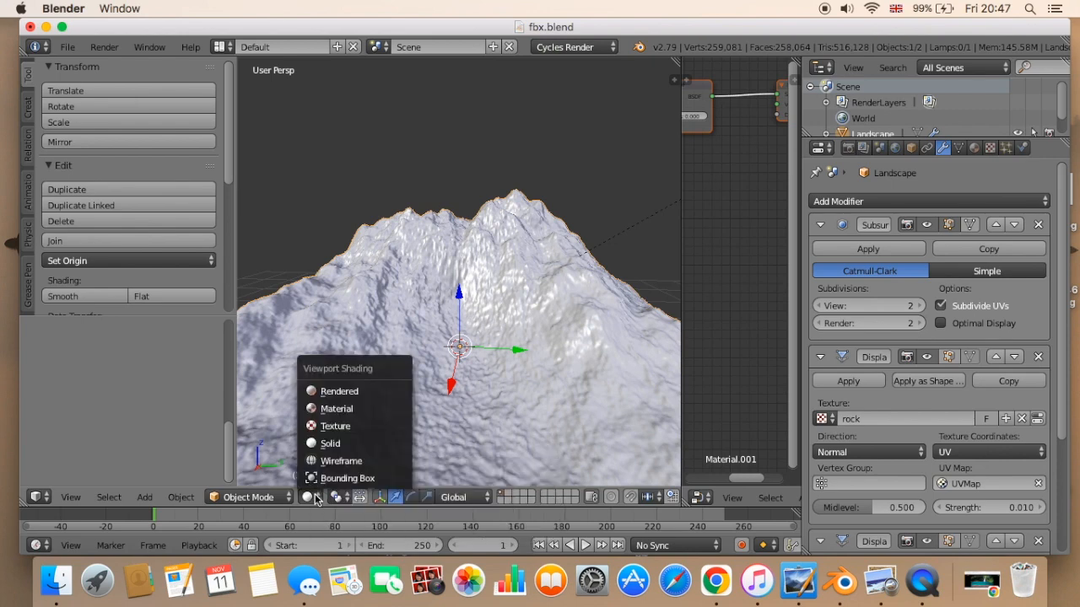
pyautogui.click(333, 394)
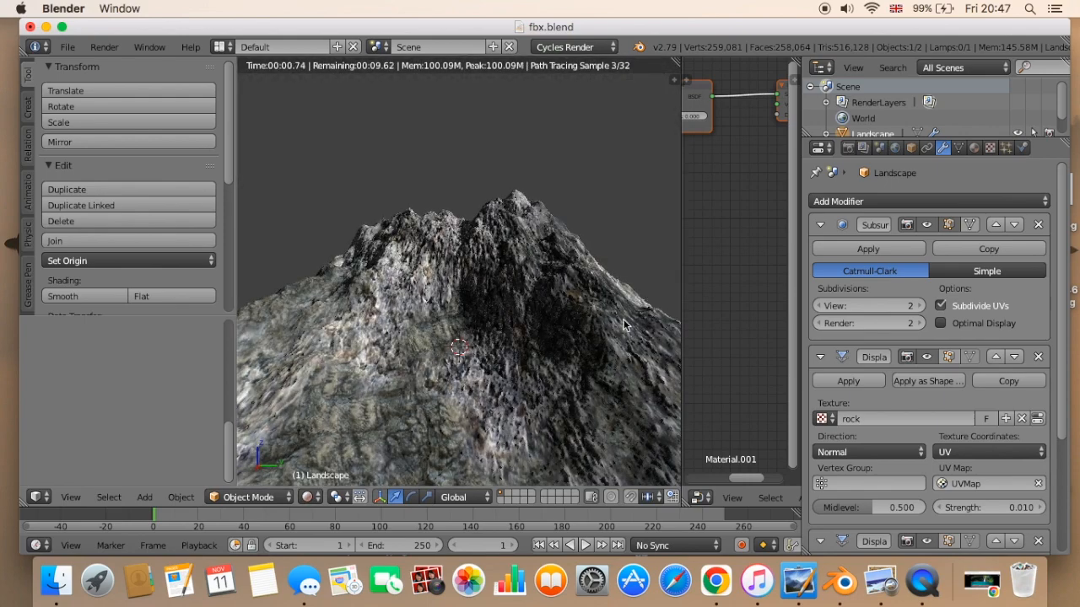
pyautogui.scroll(-3, 574, 358)
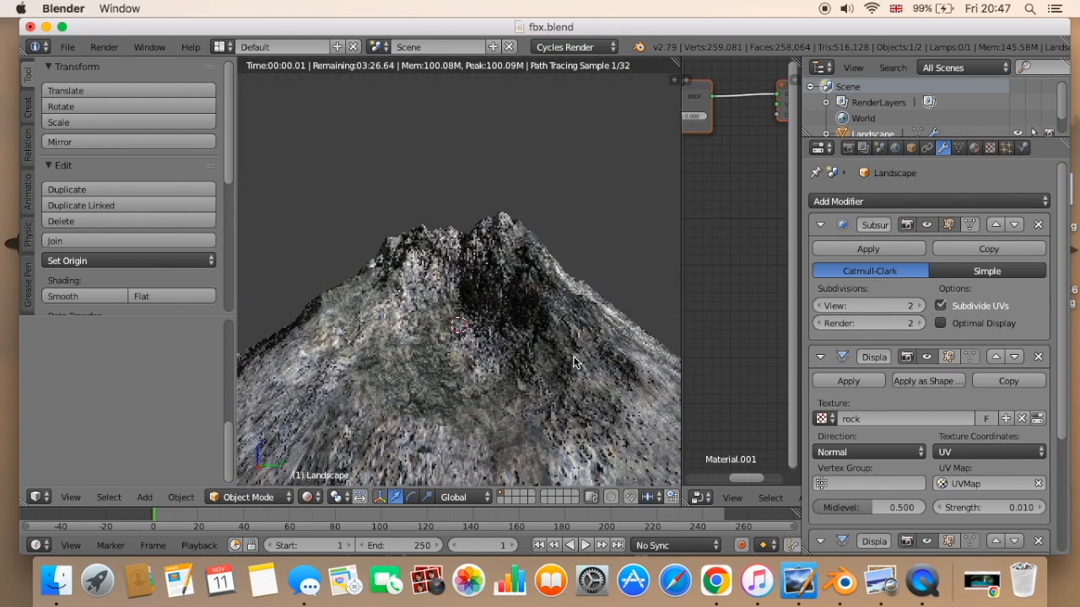
pyautogui.moveTo(572, 358)
pyautogui.mouseDown(button='middle')
pyautogui.moveTo(541, 364)
pyautogui.moveTo(563, 359)
pyautogui.mouseUp(button='middle')
# With the viewport in Texture shading, put the landscape in Edit Mode and show its UVs in a widened UV/Image Editor.
pyautogui.moveTo(681, 322); pyautogui.dragTo(523, 323)
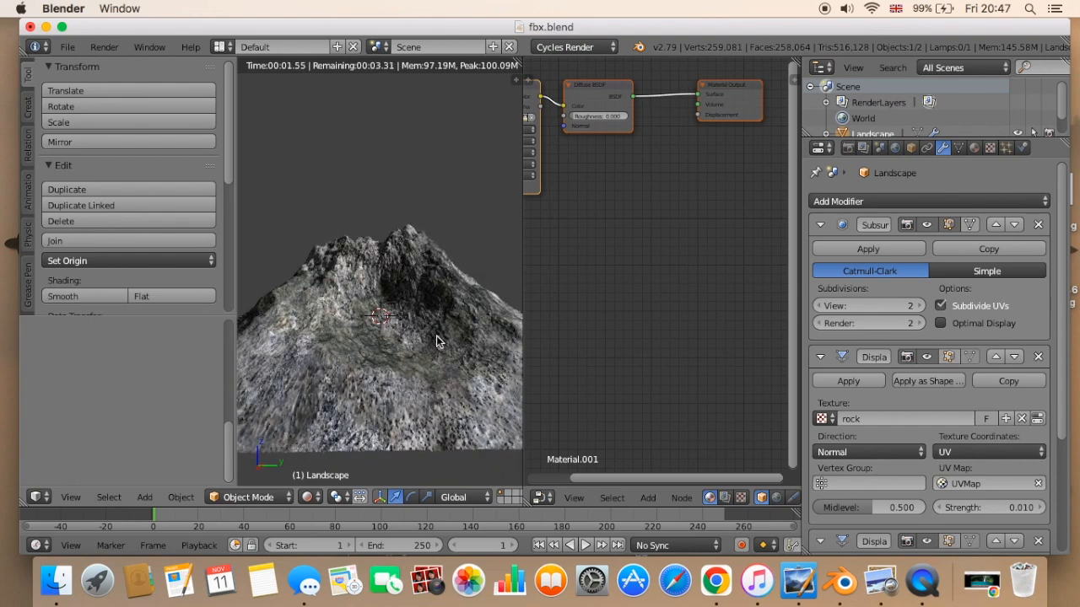
pyautogui.click(309, 497)
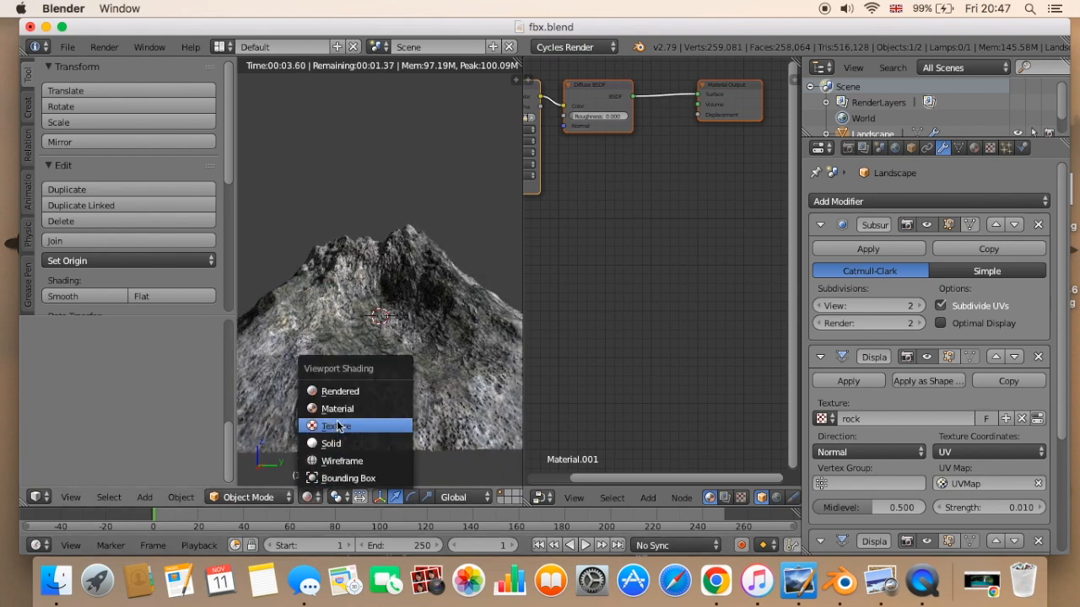
pyautogui.press('Return')
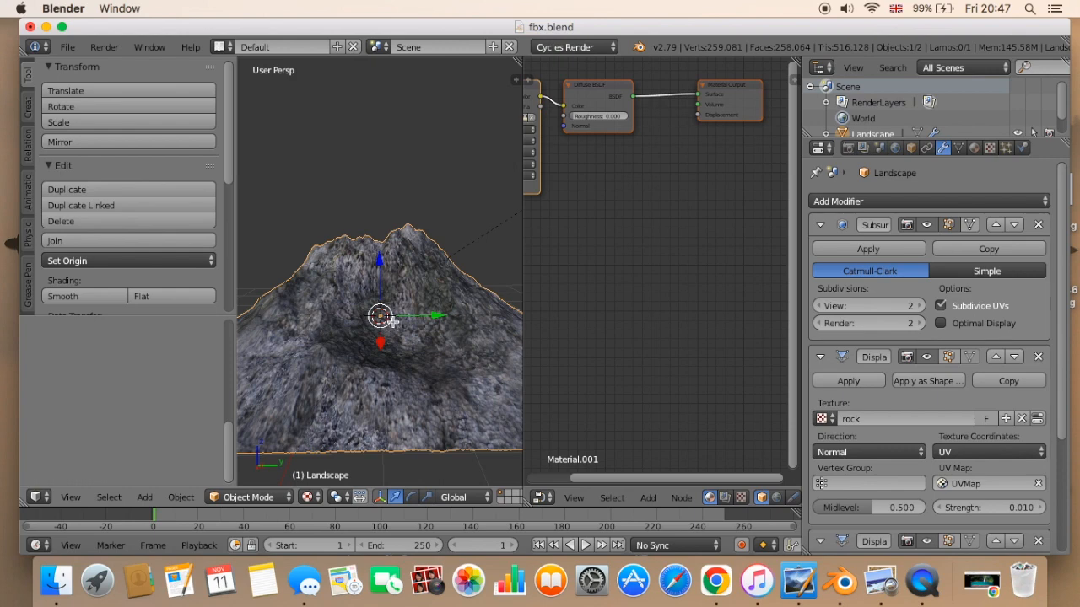
pyautogui.press('Tab')
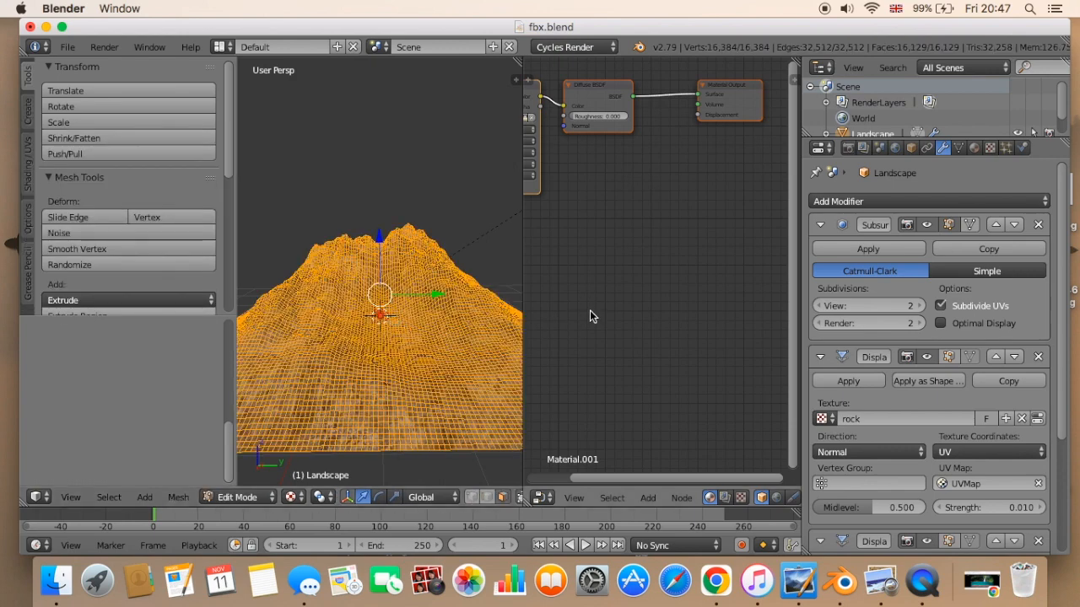
pyautogui.click(544, 497)
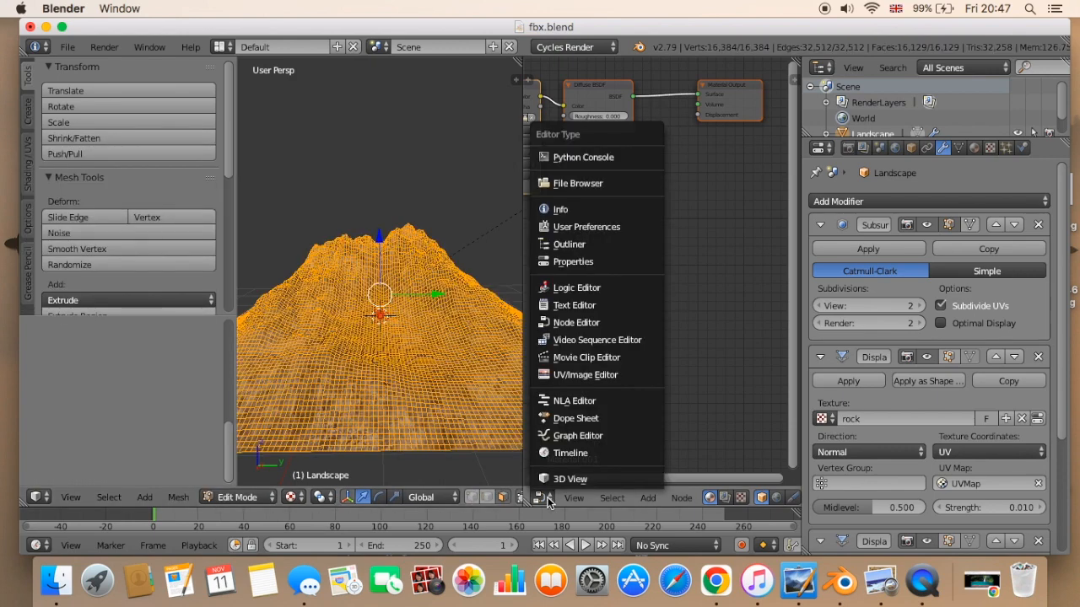
pyautogui.click(582, 377)
# Scale the landscape's UV layout up by about 1.73 and return to Object Mode.
pyautogui.scroll(-1, 636, 324)
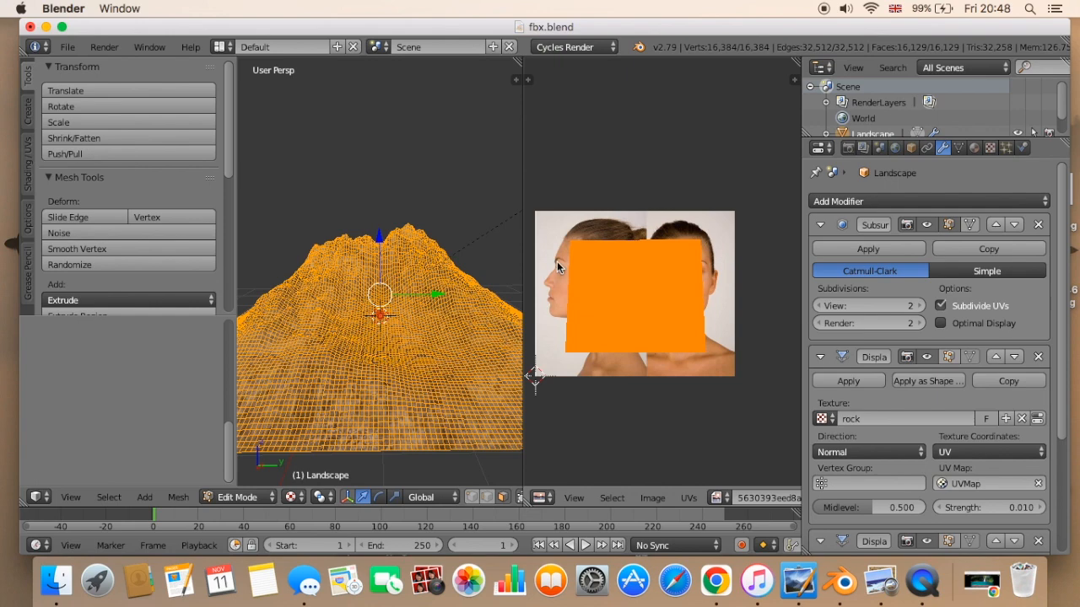
pyautogui.scroll(1, 589, 269)
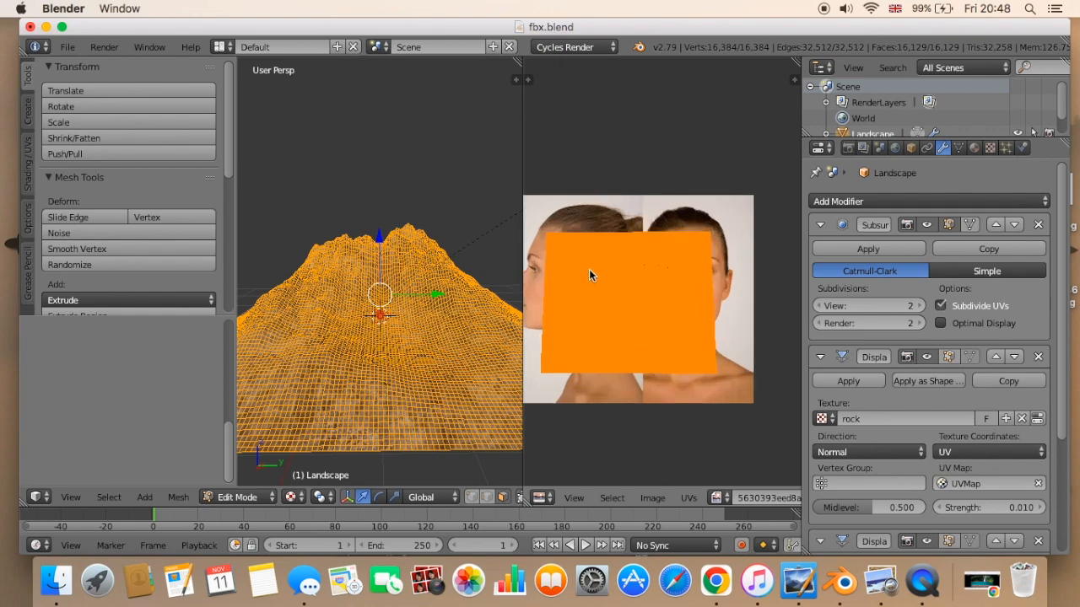
pyautogui.scroll(-1, 613, 291)
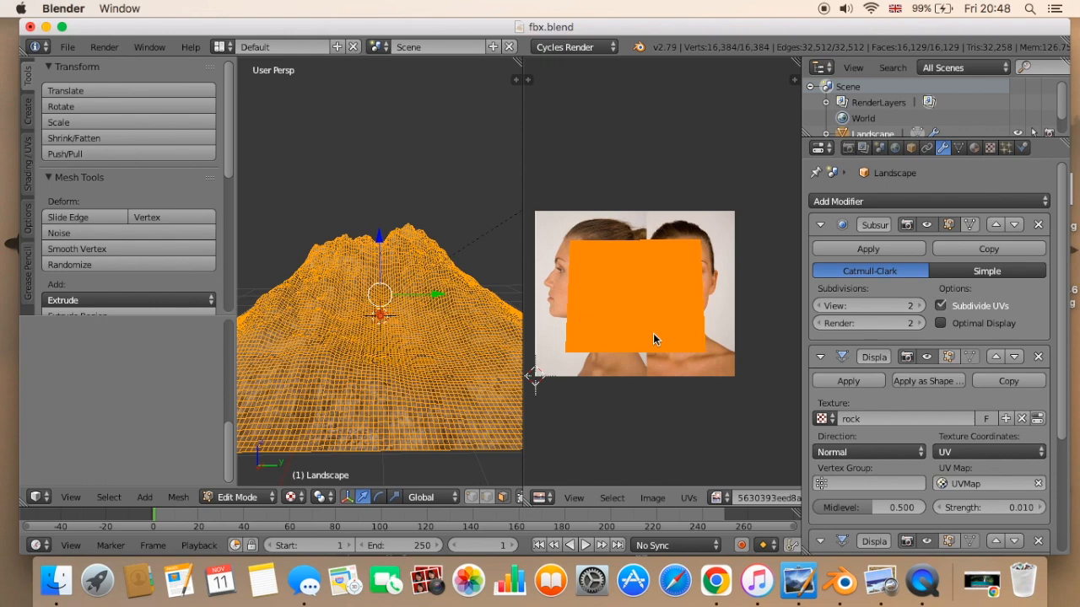
pyautogui.press('s')
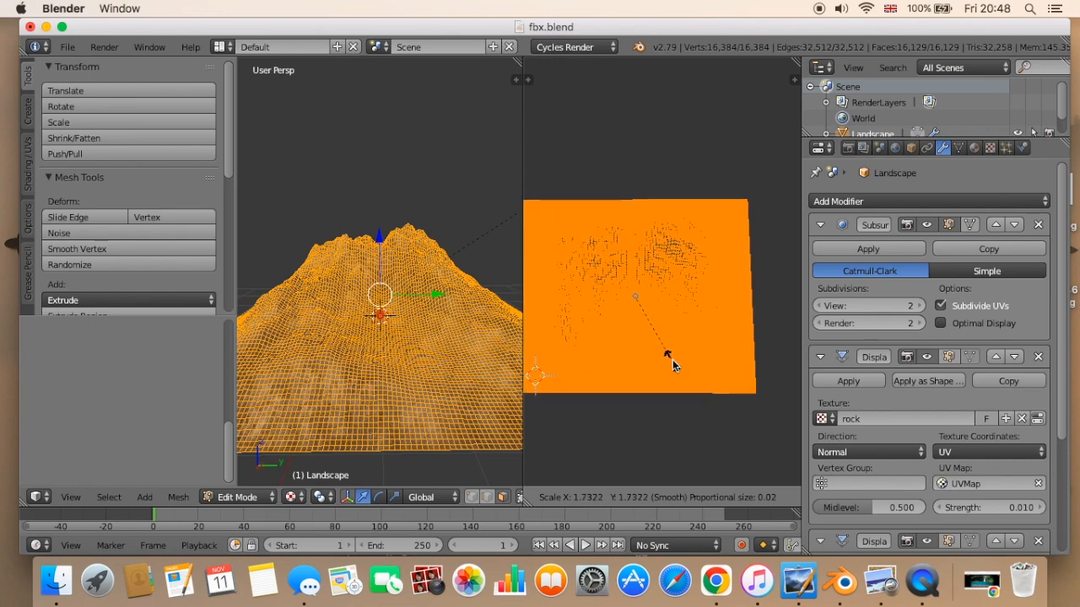
pyautogui.click(672, 363)
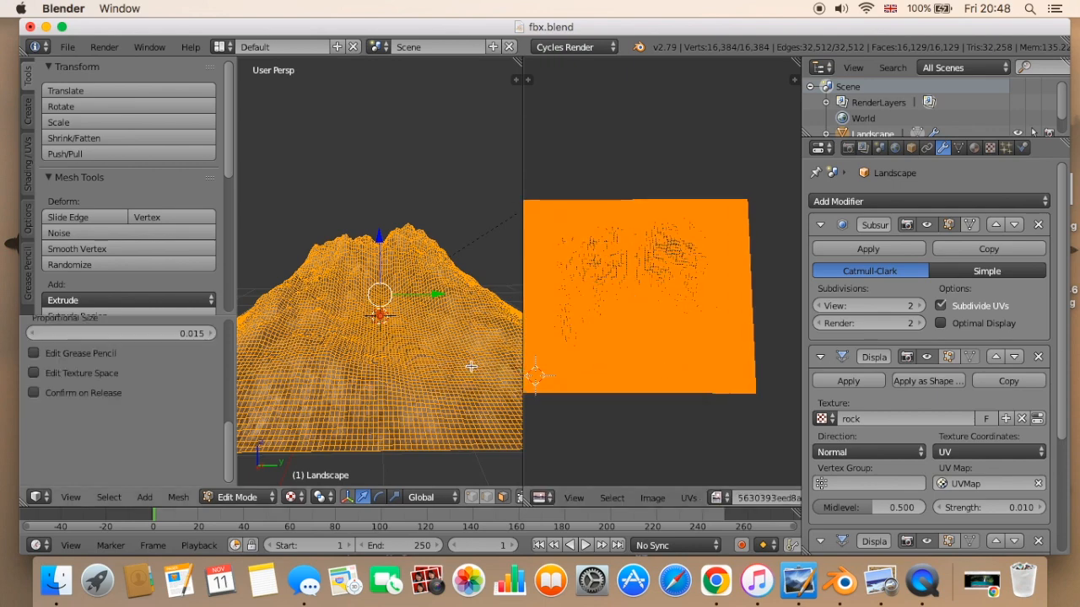
pyautogui.press('Tab')
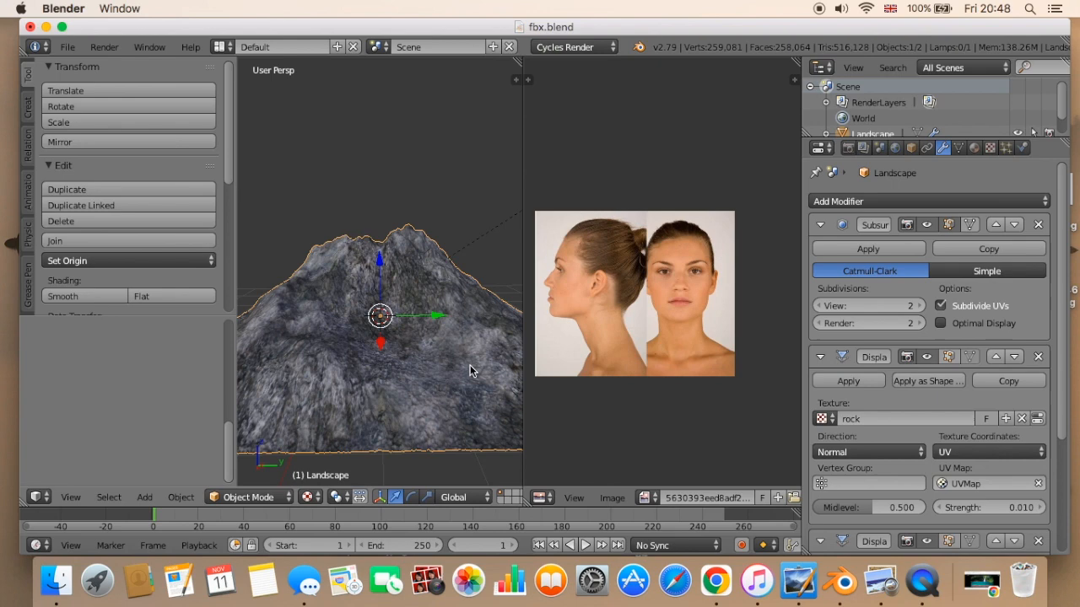
# Show the mountain in a wider viewport with Rendered shading and set the Subdivision Surface modifier's view level to 3.
pyautogui.moveTo(522, 368); pyautogui.dragTo(734, 372)
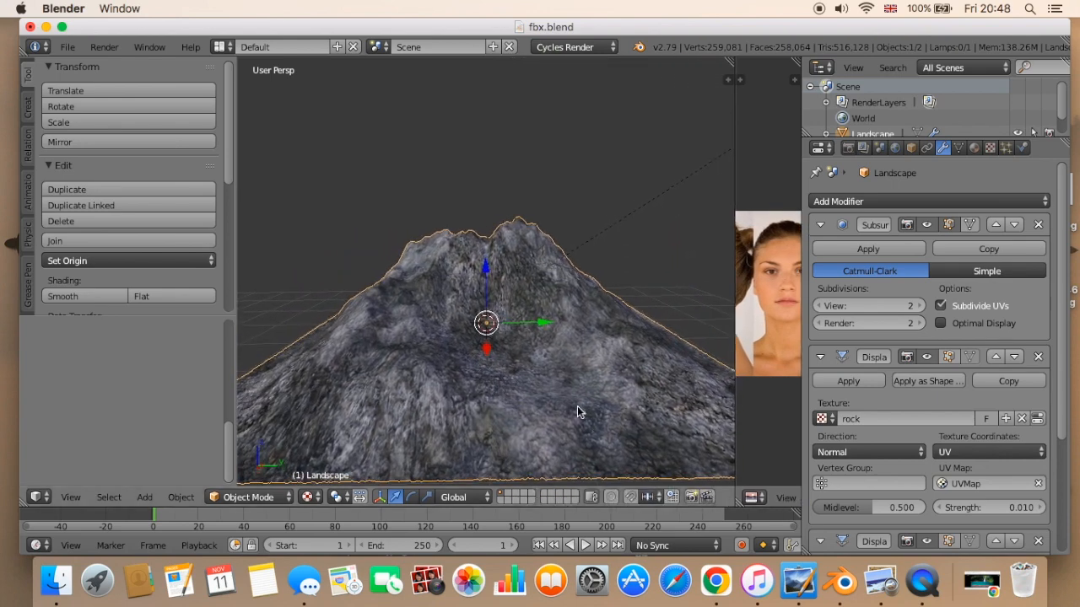
pyautogui.click(310, 497)
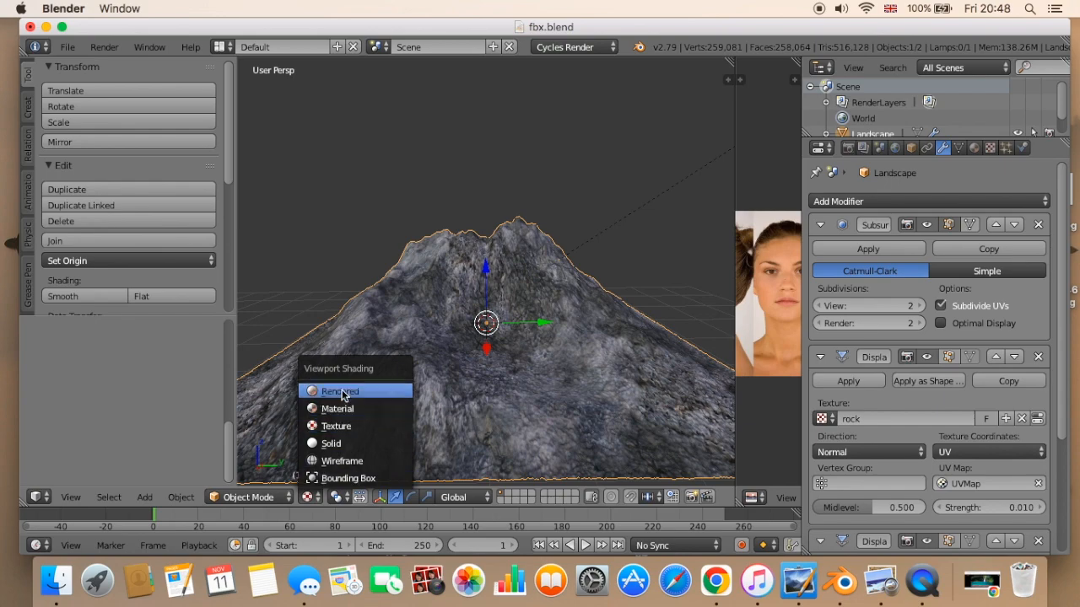
pyautogui.press('Return')
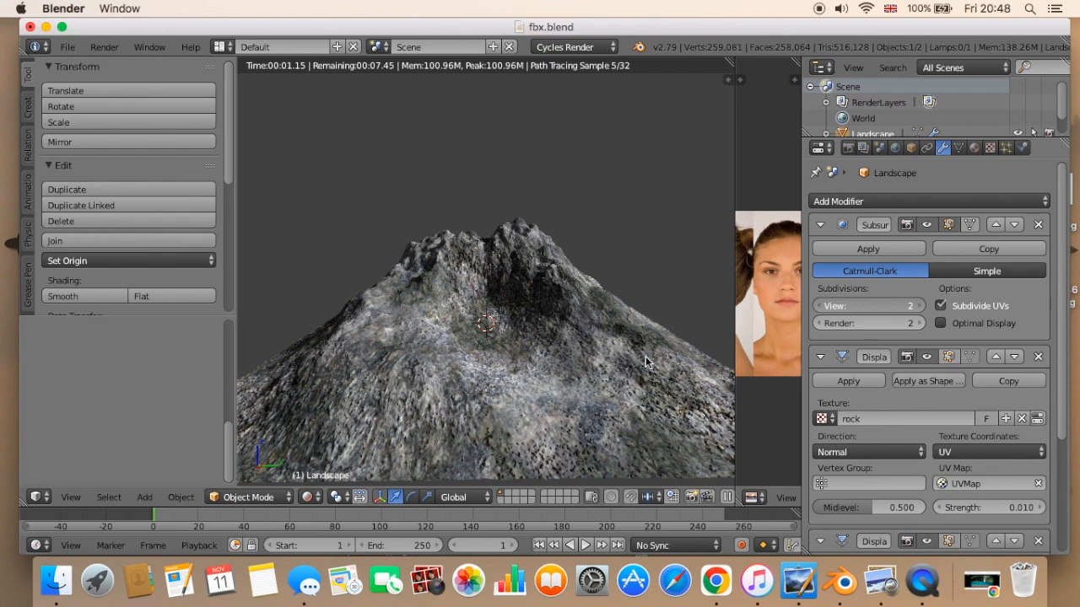
pyautogui.hotkey('ctrl', '3')
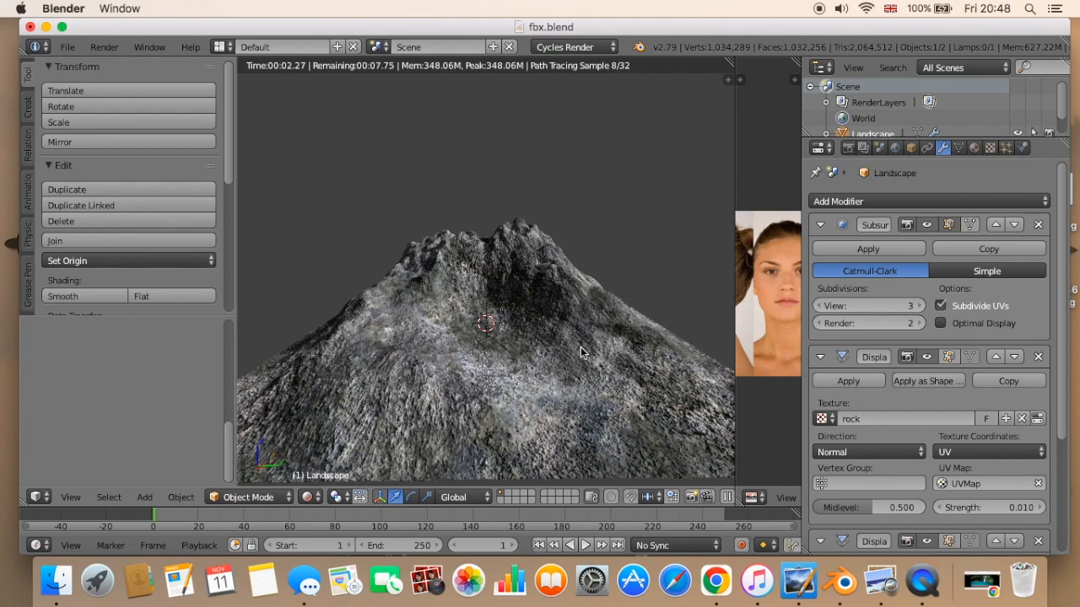
pyautogui.moveTo(591, 332); pyautogui.dragTo(580, 382, button='middle')
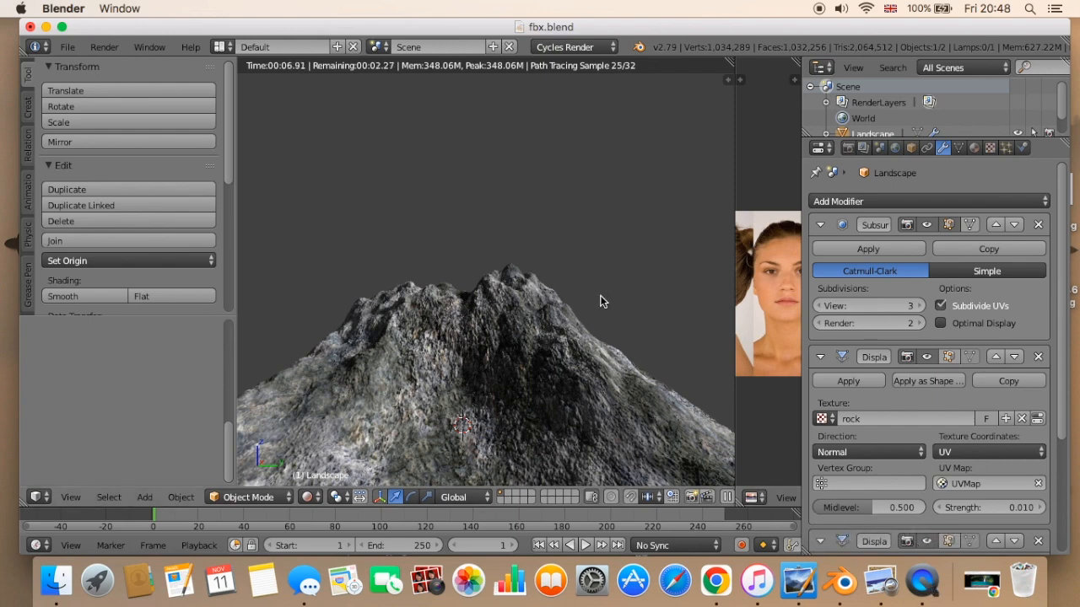
# Change the UV/Image Editor area to a widened Node Editor showing the landscape's material nodes.
pyautogui.click(755, 498)
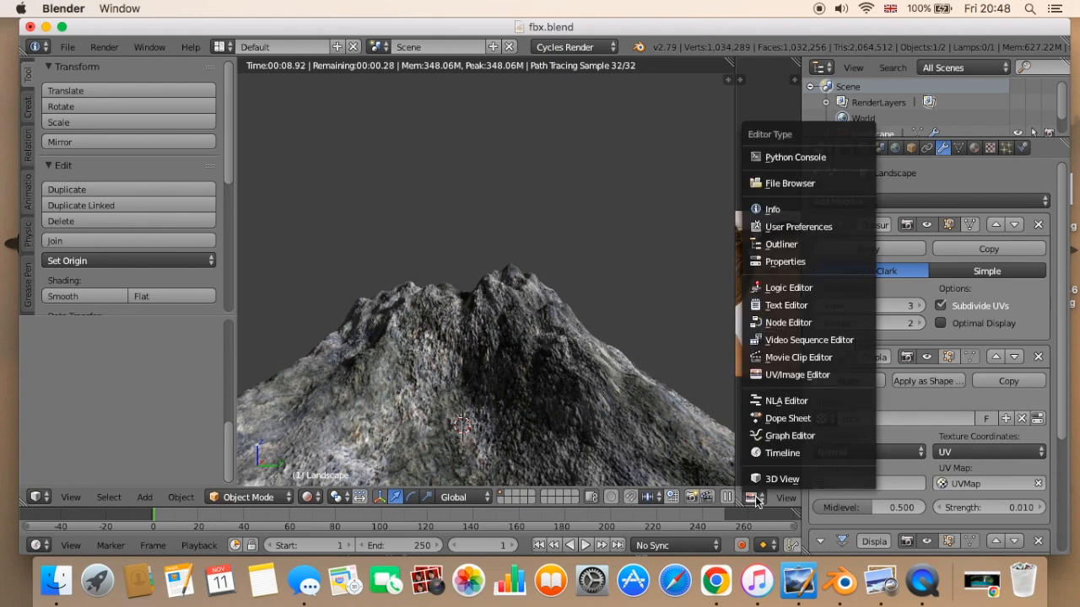
pyautogui.click(769, 324)
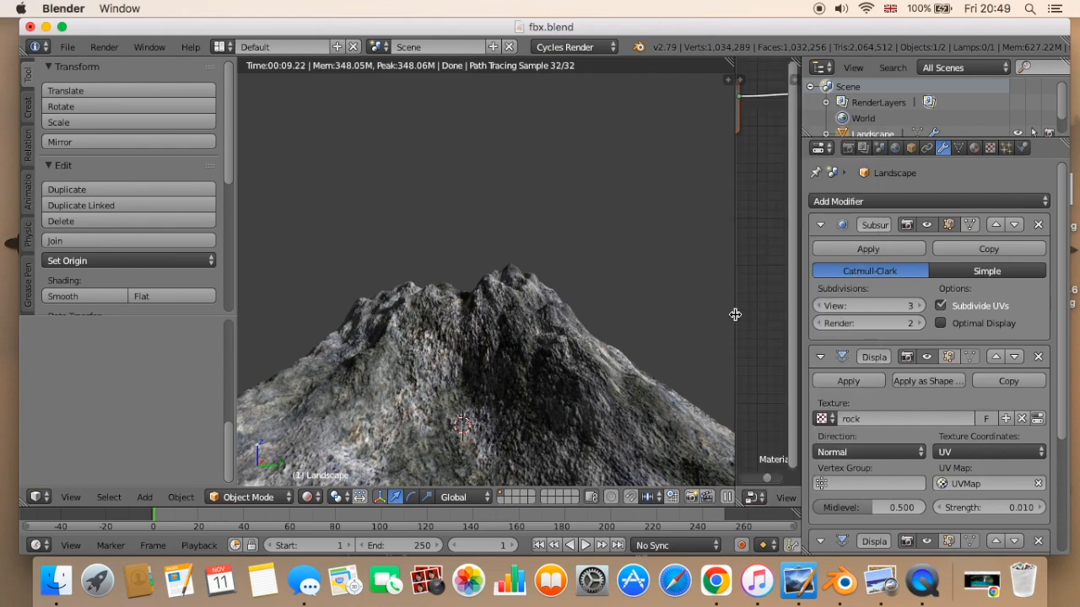
pyautogui.moveTo(735, 314); pyautogui.dragTo(498, 309)
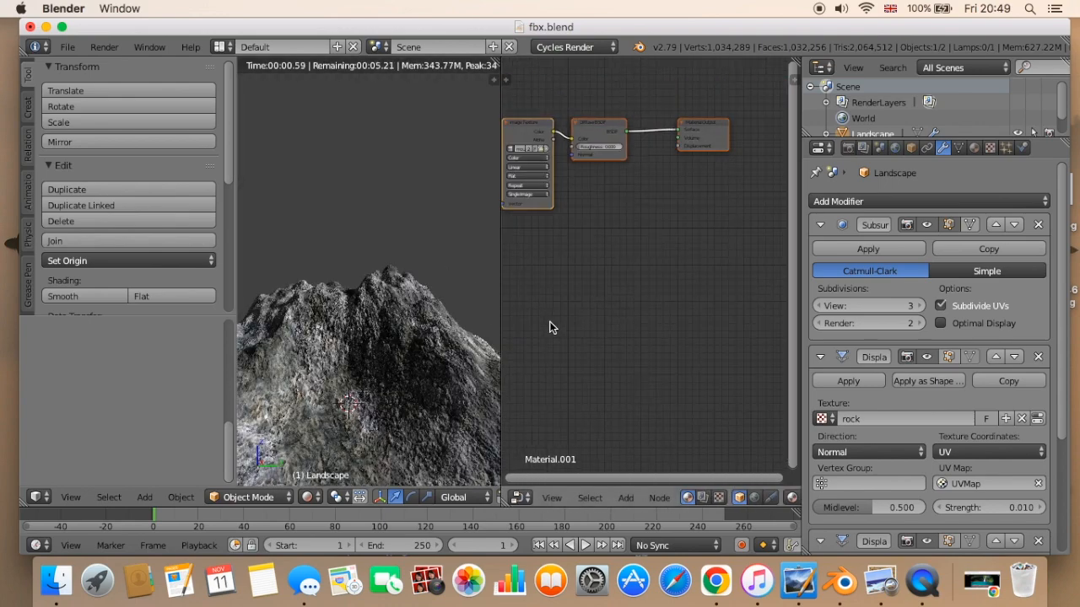
pyautogui.moveTo(549, 325); pyautogui.dragTo(621, 374, button='middle')
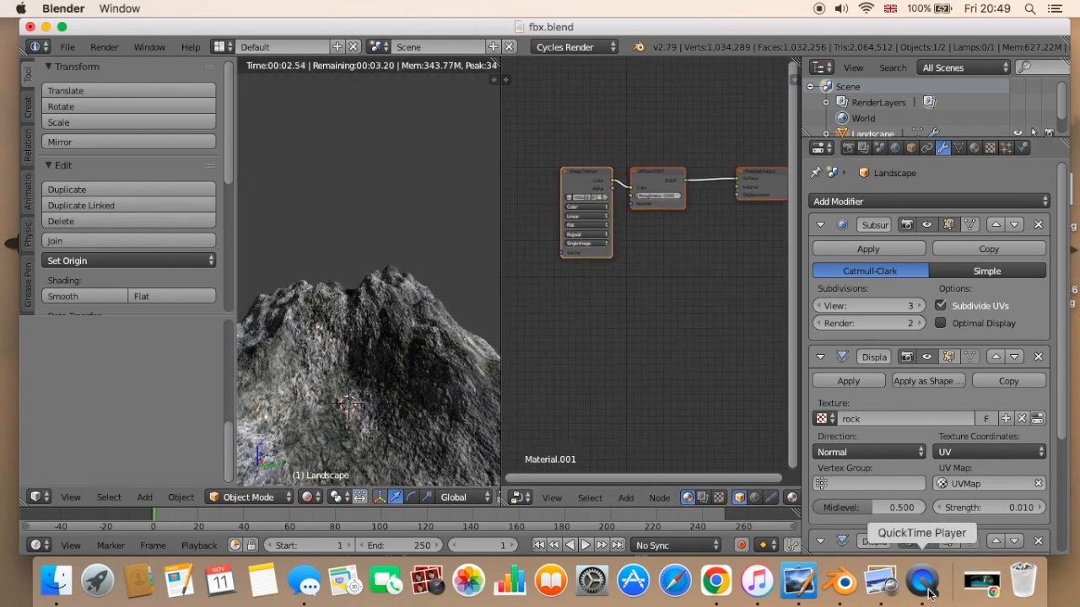
# Switch to QuickTime Player to save the open screen recording and enter a file name starting with "making".
pyautogui.rightClick(927, 590)
pyautogui.click(898, 527)
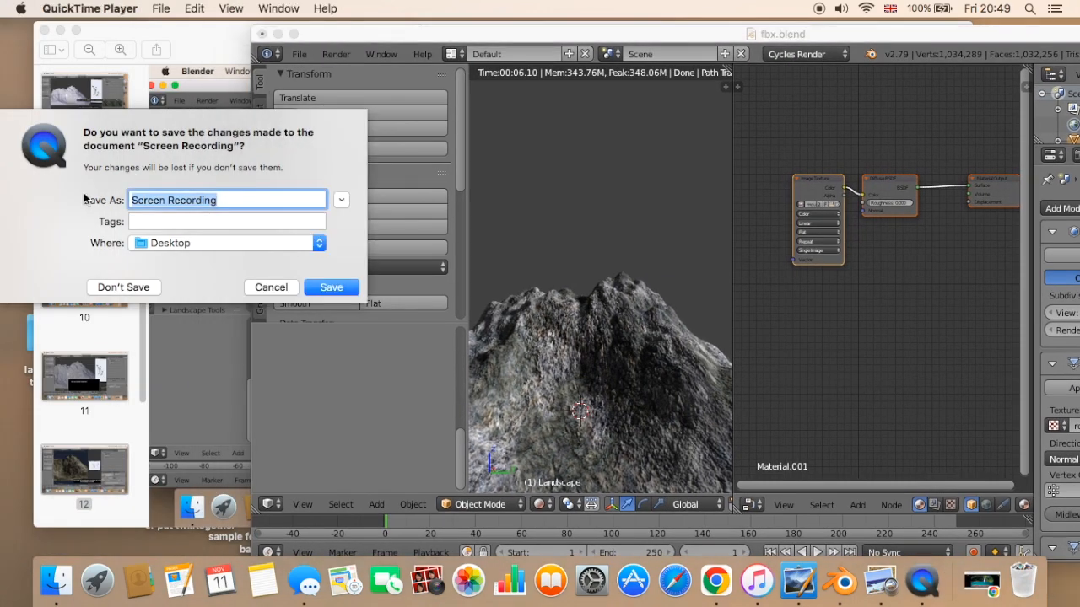
pyautogui.write('making')
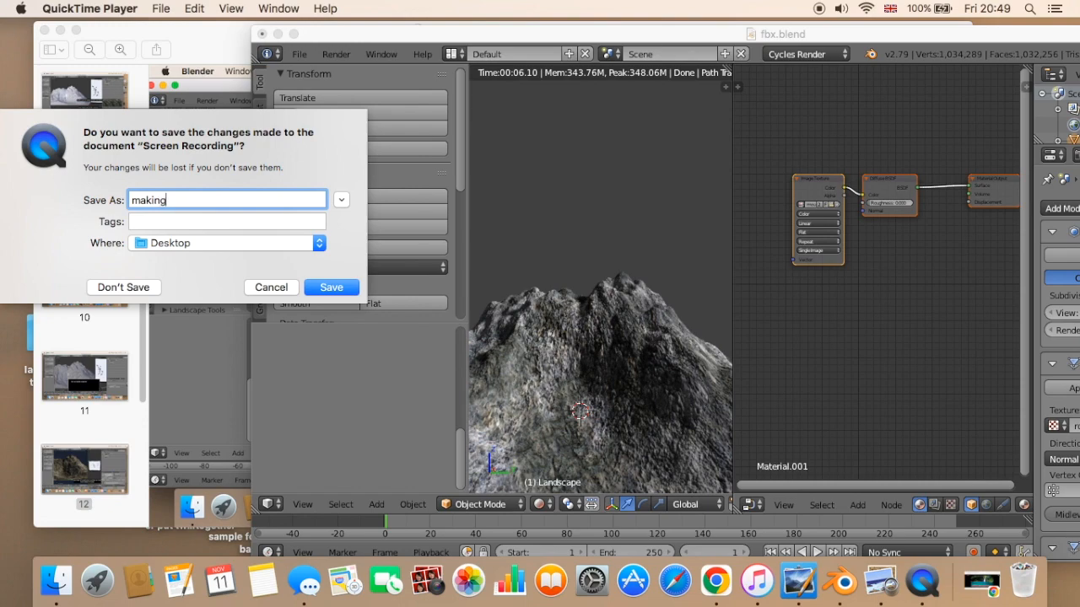